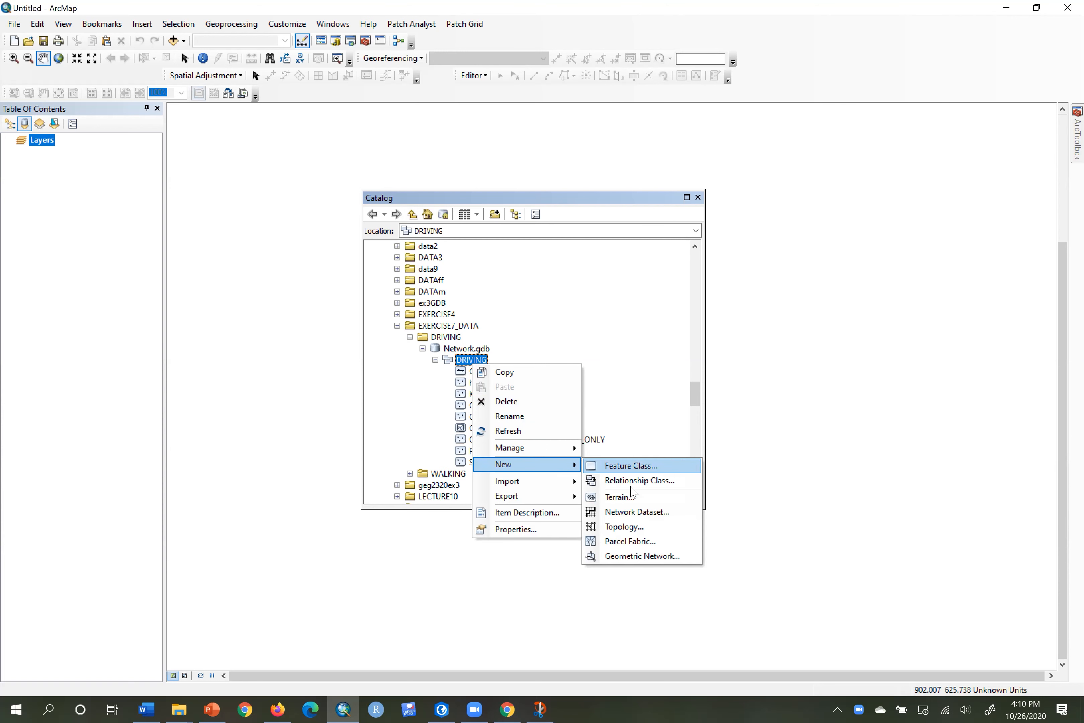
Start a new network dataset, DRIVING_ND at version 10.1, in the DRIVING feature dataset.
{"action": "left_click", "coordinate": [633, 512]}
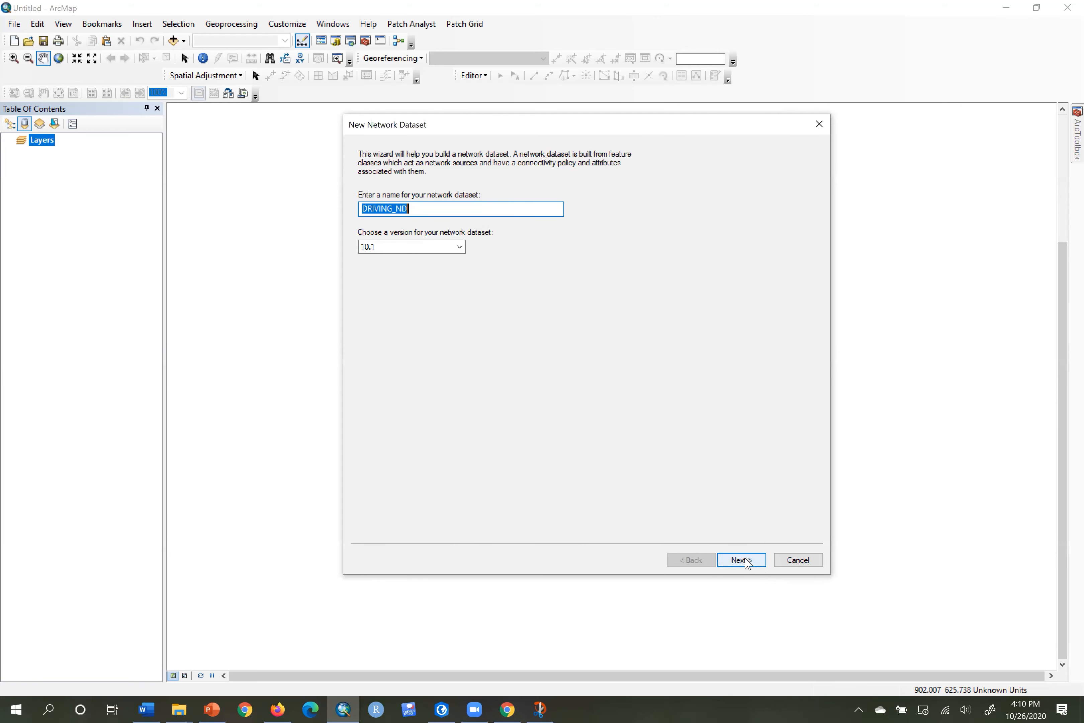
Accept DRIVING_ND, add CANrte as the network source, and keep global turn modelling on.
{"action": "left_click", "coordinate": [742, 560]}
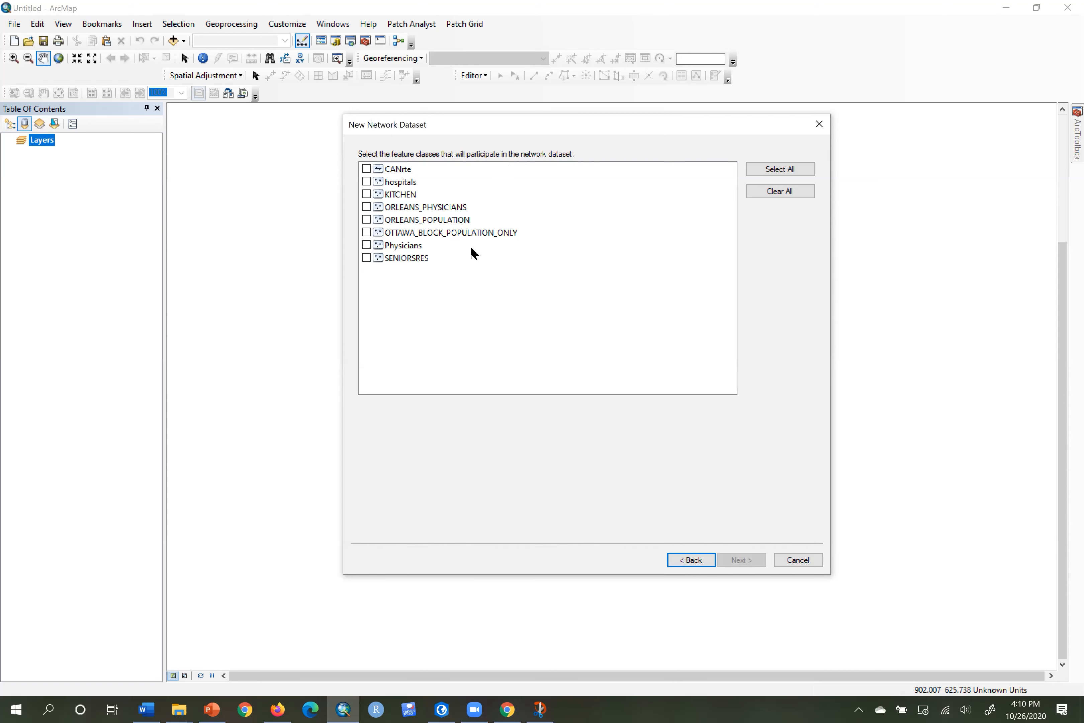
{"action": "left_click", "coordinate": [367, 169]}
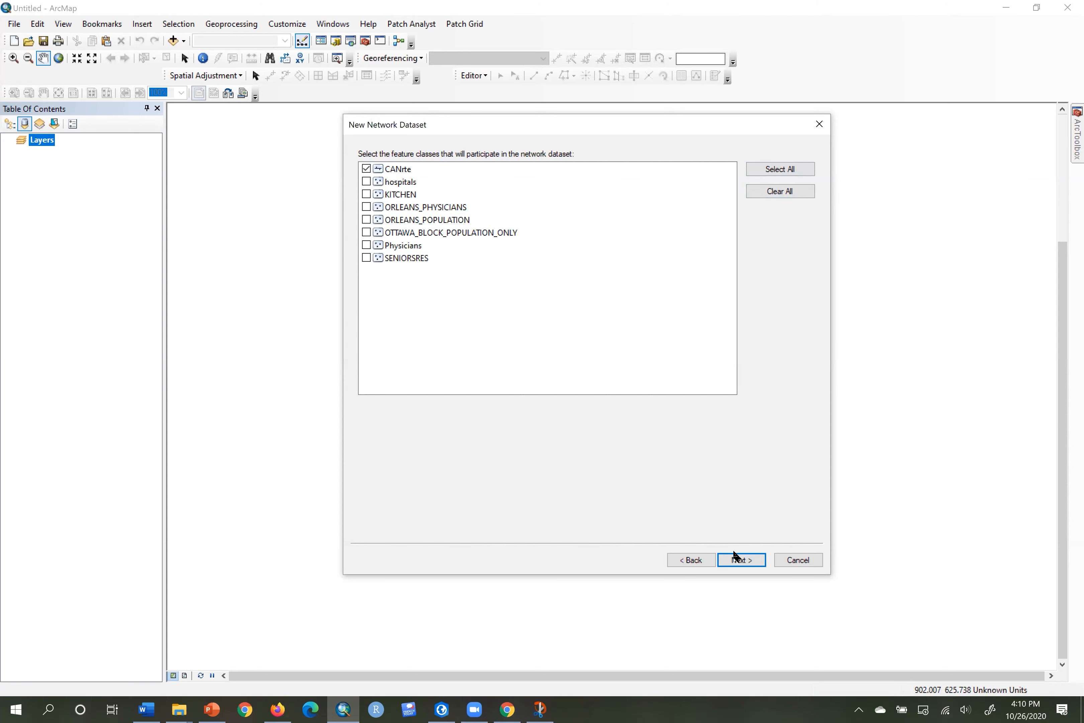
{"action": "left_click", "coordinate": [746, 561]}
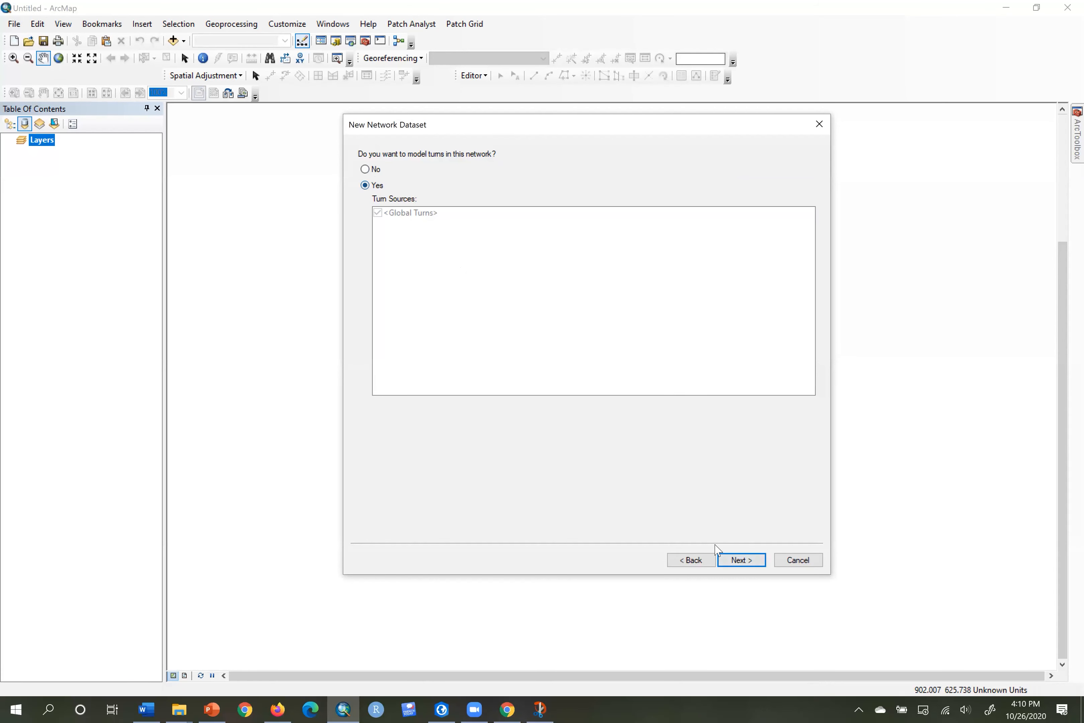
{"action": "left_click", "coordinate": [749, 562]}
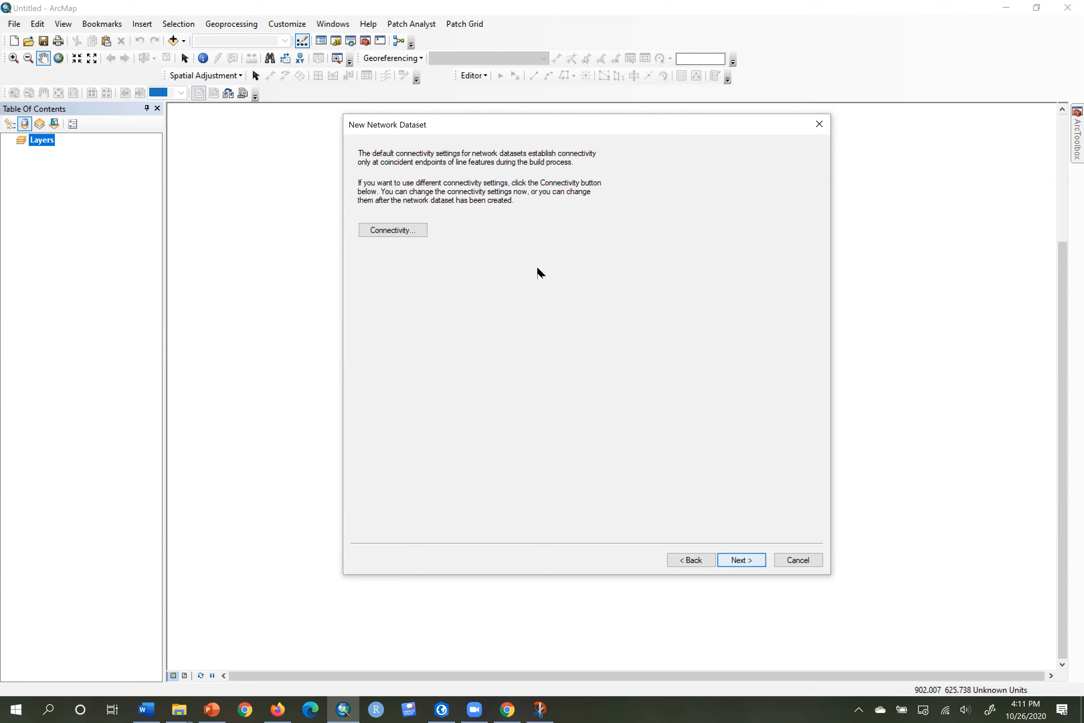
Keep End Point connectivity for CANrte and model elevation with F_ZLEV and T_ZLEV fields.
{"action": "left_click", "coordinate": [406, 233]}
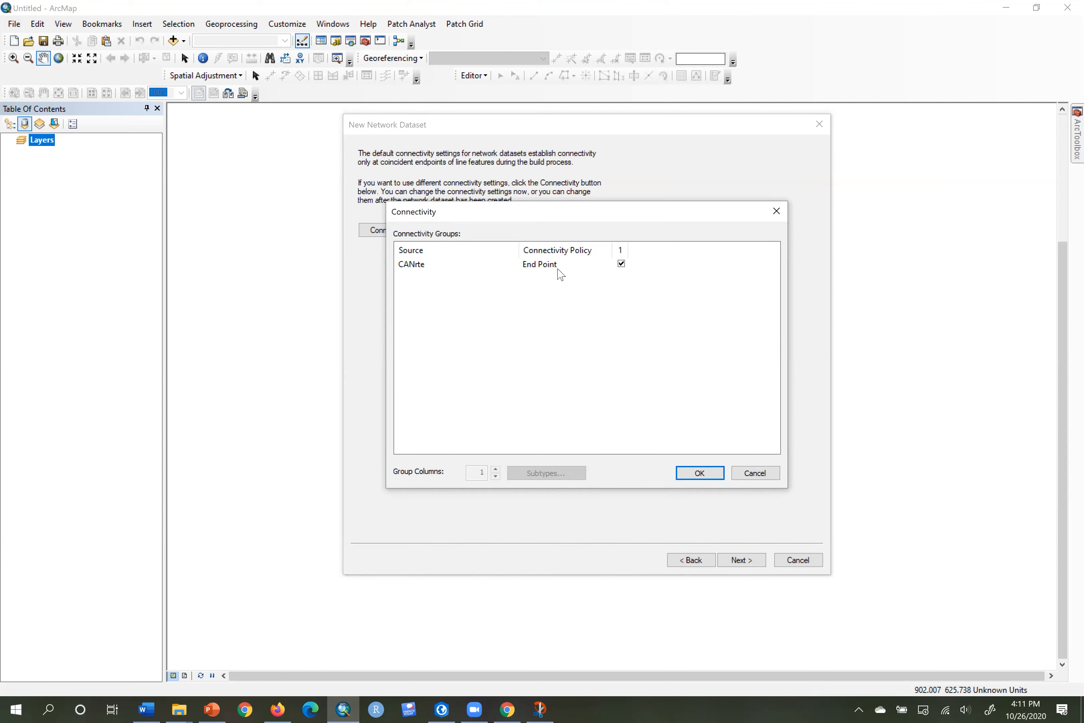
{"action": "left_click", "coordinate": [688, 474]}
{"action": "left_click", "coordinate": [755, 562]}
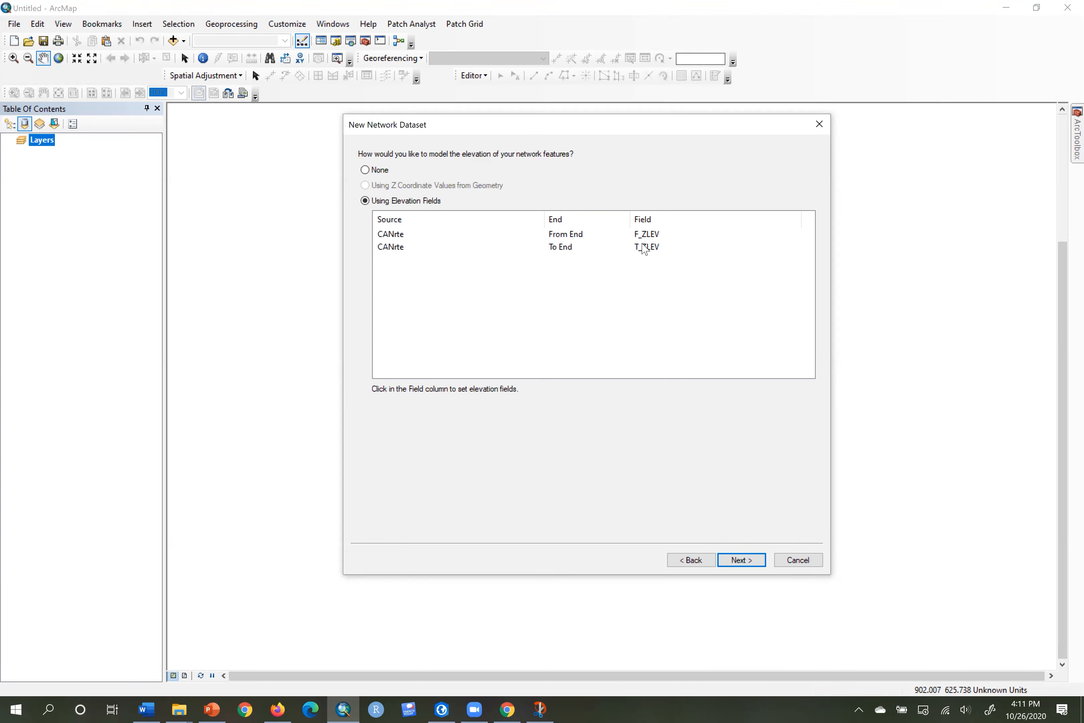
{"action": "left_click", "coordinate": [662, 234]}
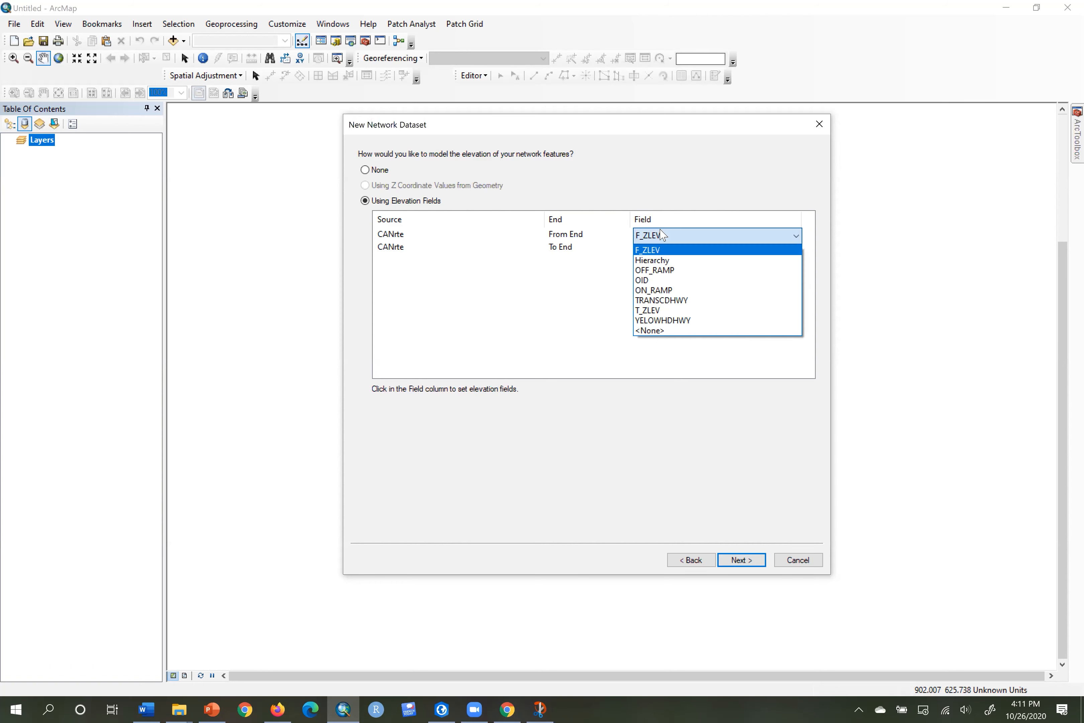
{"action": "left_click", "coordinate": [662, 251]}
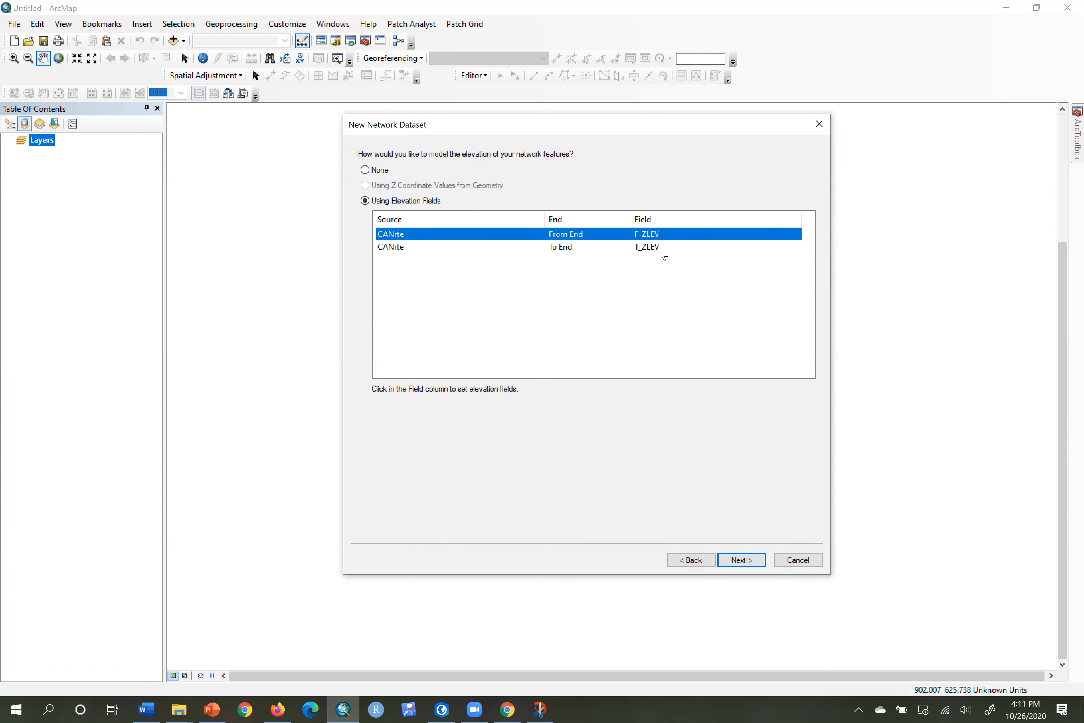
{"action": "left_click", "coordinate": [744, 562]}
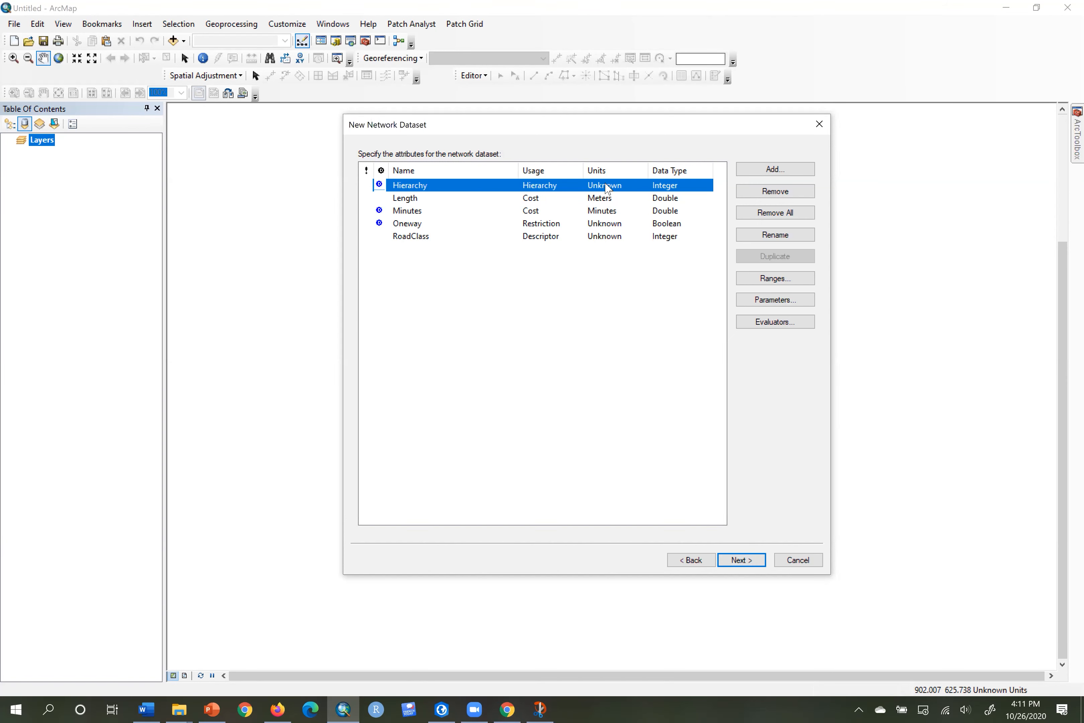
{"action": "left_click", "coordinate": [774, 322]}
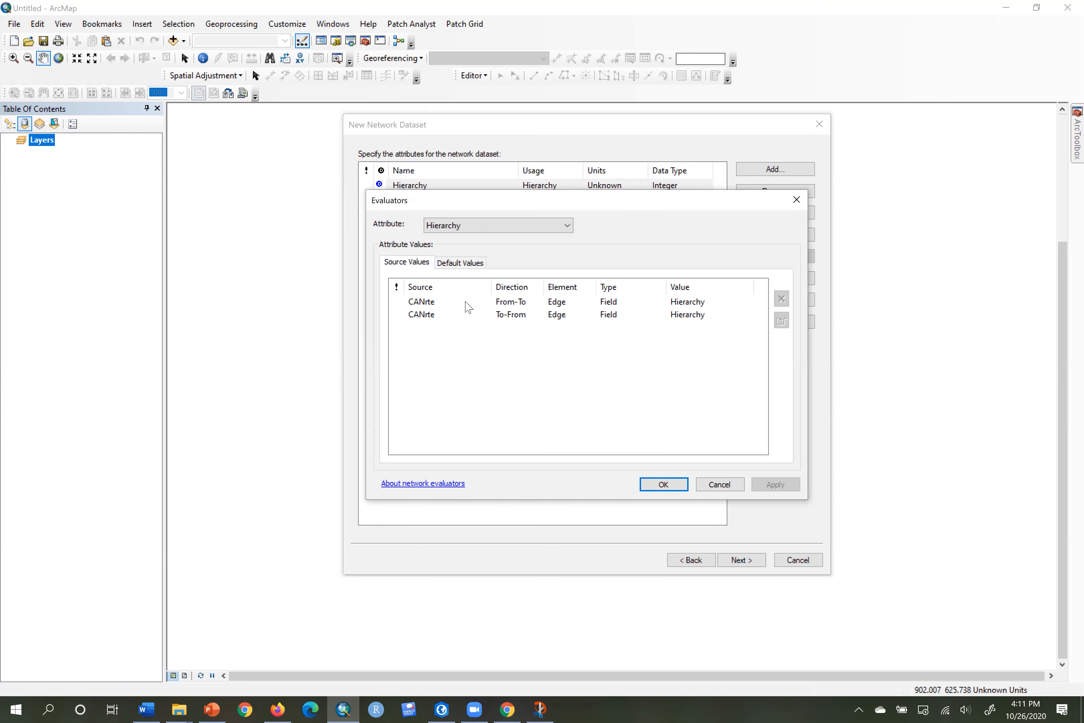
{"action": "left_click", "coordinate": [702, 303]}
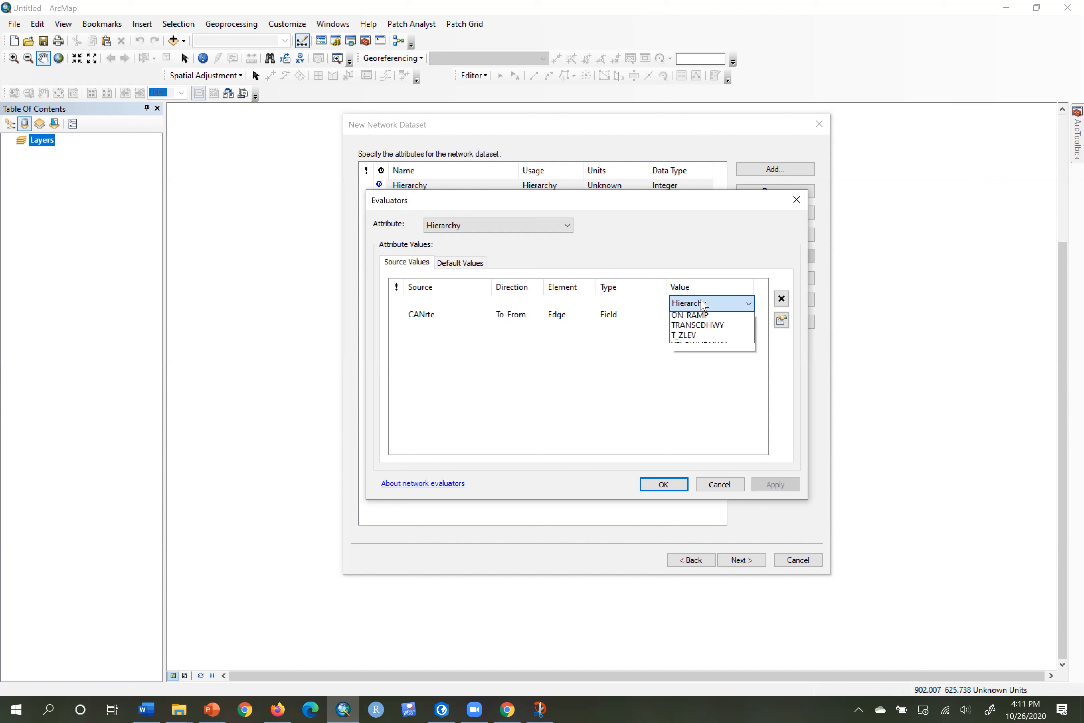
{"action": "left_click", "coordinate": [699, 329]}
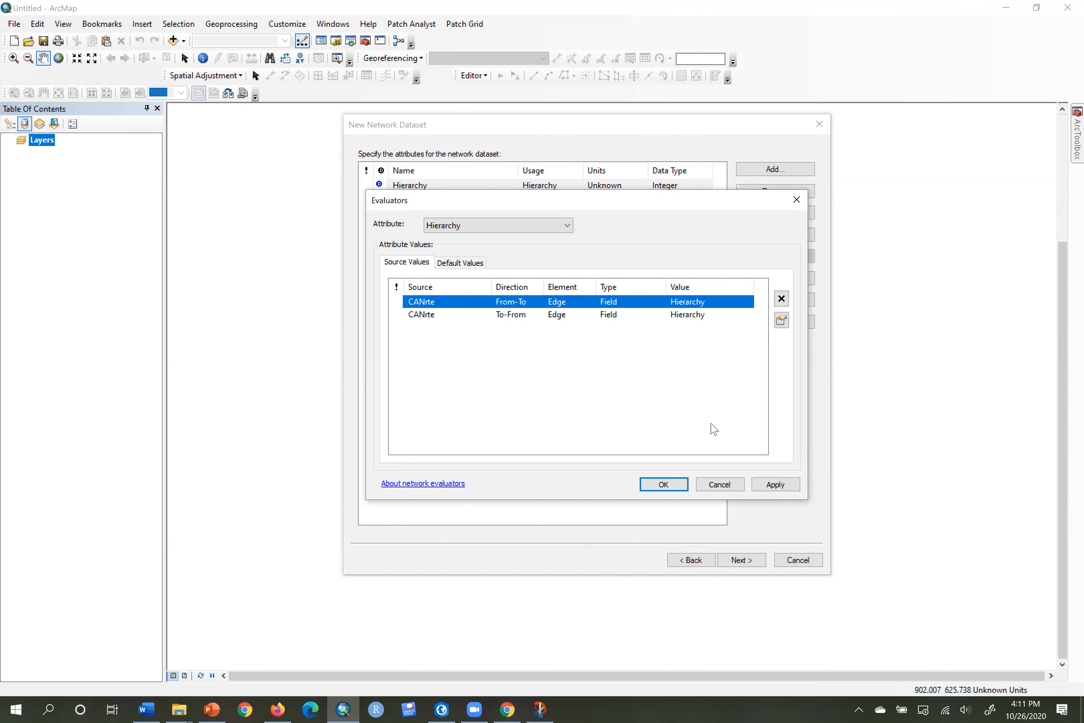
{"action": "left_click", "coordinate": [667, 486]}
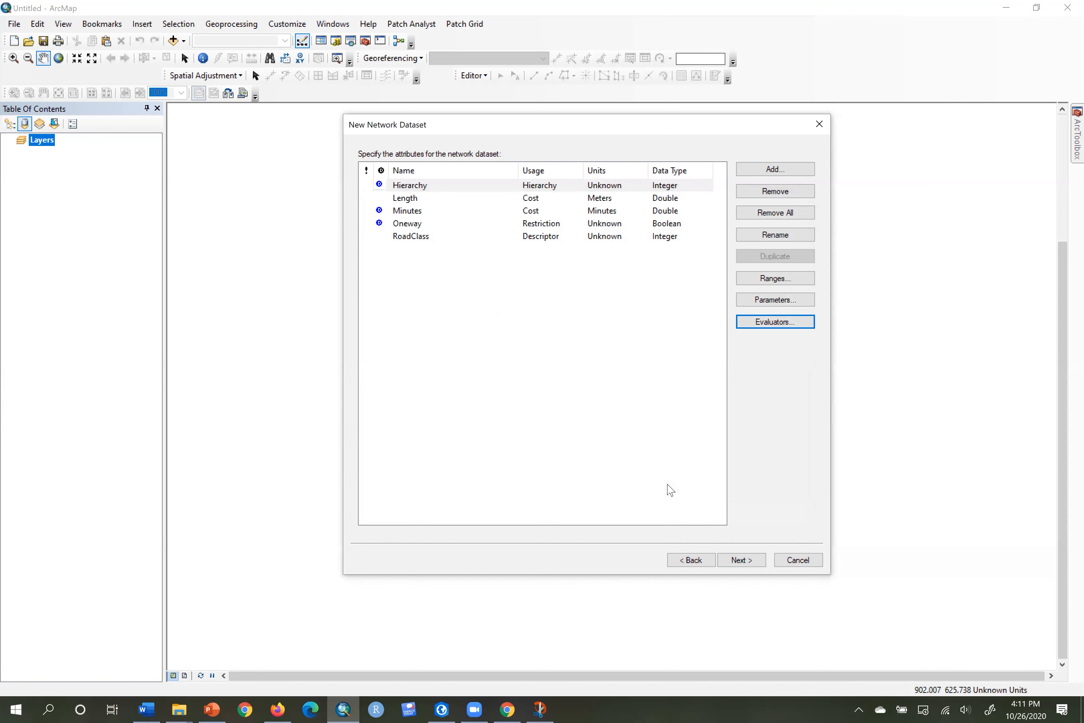
{"action": "left_click", "coordinate": [447, 214]}
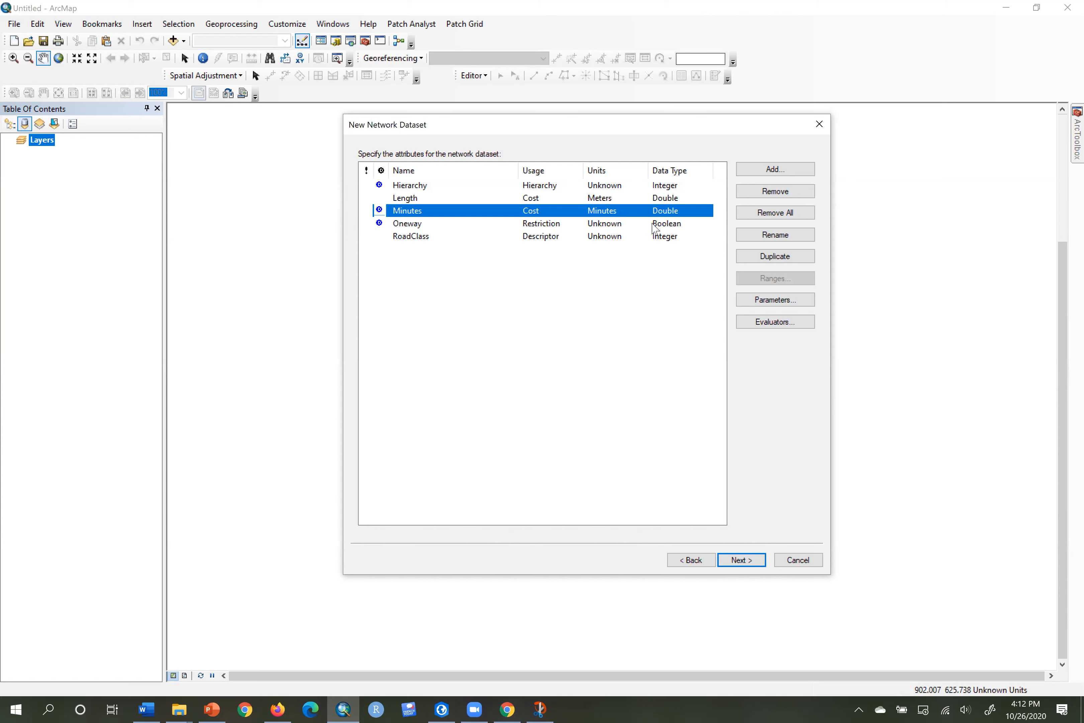
{"action": "left_click", "coordinate": [764, 324]}
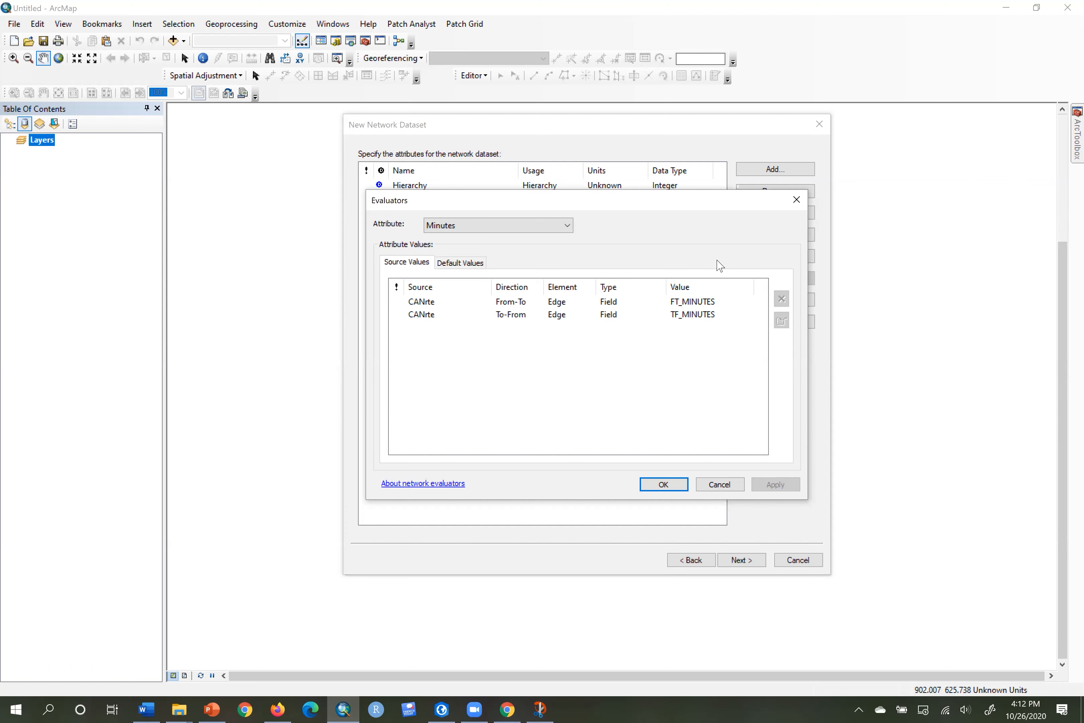
{"action": "left_click", "coordinate": [661, 488]}
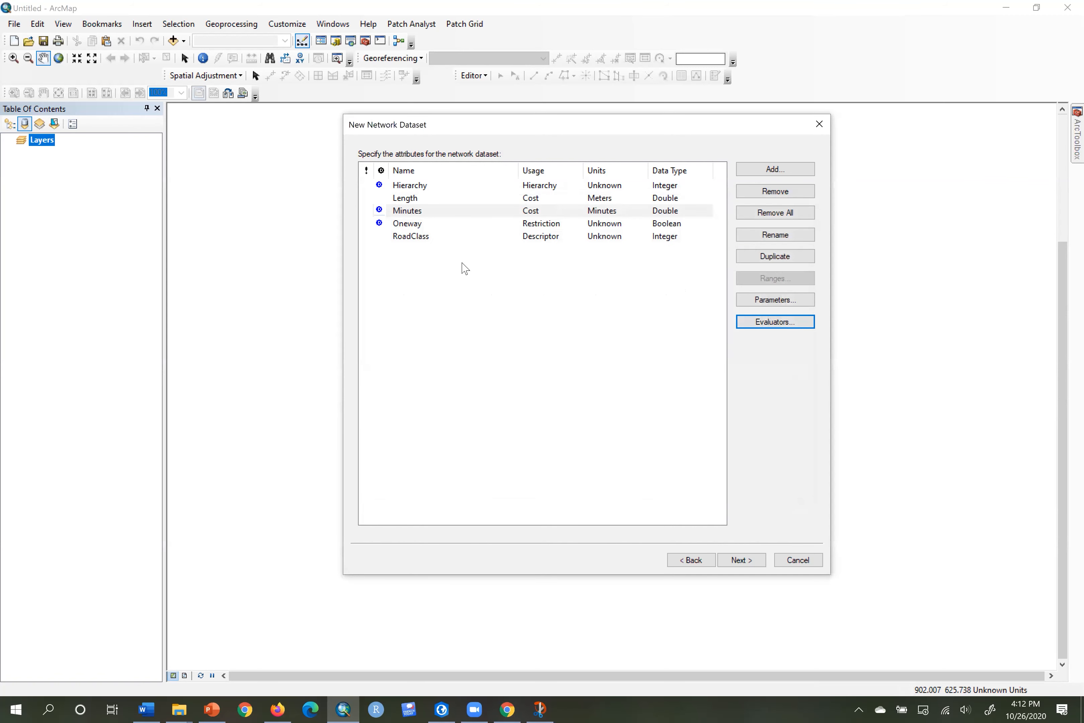
Review the Oneway From-To script evaluator's ONEWAY Case values, then cancel without changes.
{"action": "left_click", "coordinate": [451, 226]}
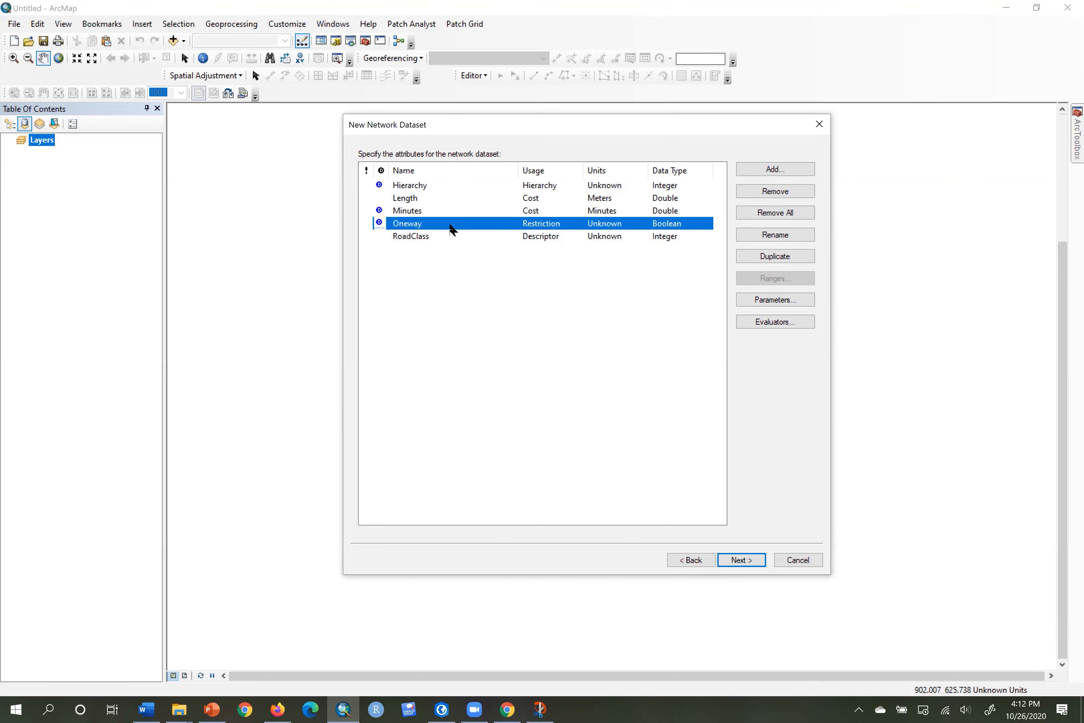
{"action": "left_click", "coordinate": [797, 320]}
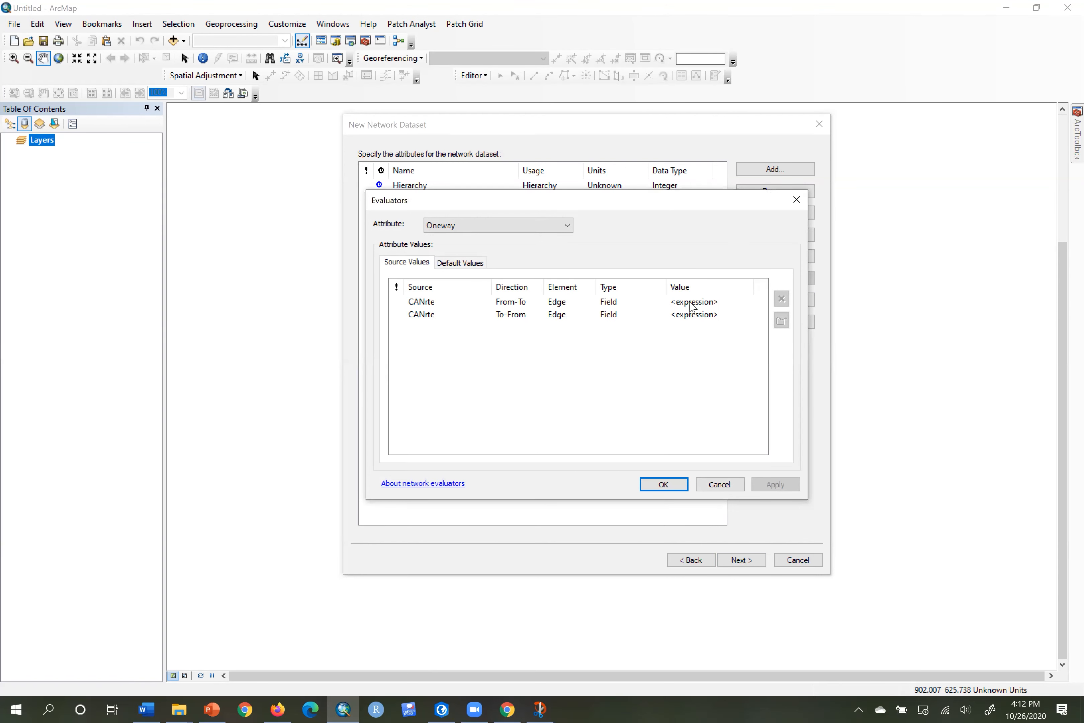
{"action": "left_click", "coordinate": [693, 306]}
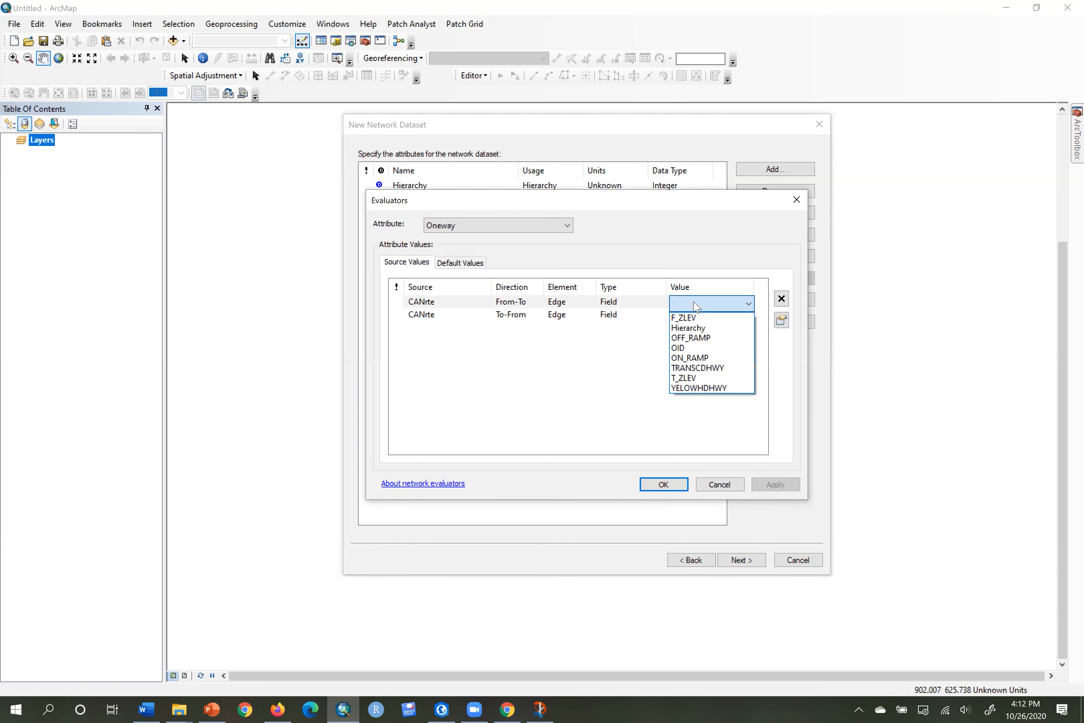
{"action": "left_click", "coordinate": [693, 302]}
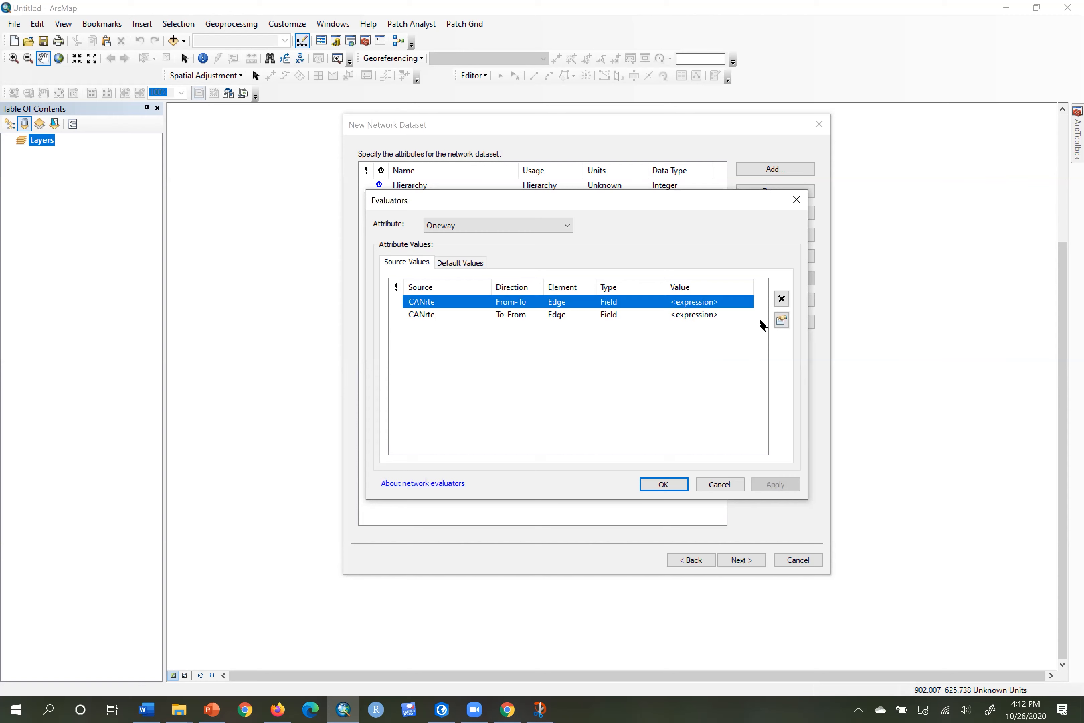
{"action": "left_click", "coordinate": [781, 321]}
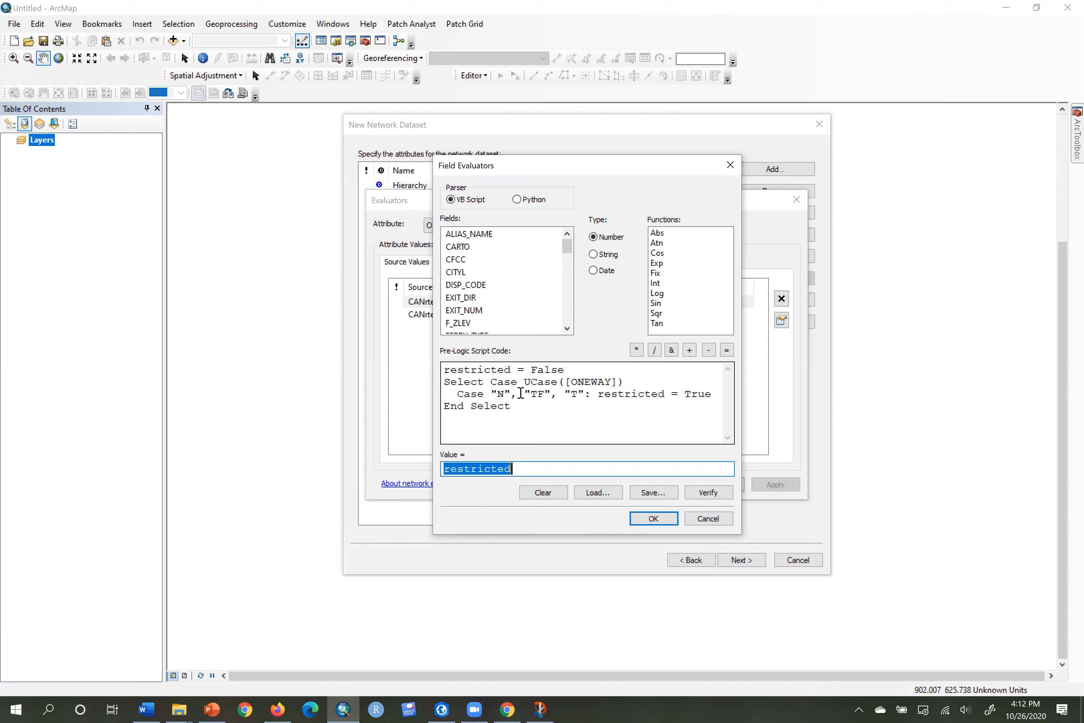
{"action": "left_click_drag", "start_coordinate": [498, 394], "coordinate": [589, 399]}
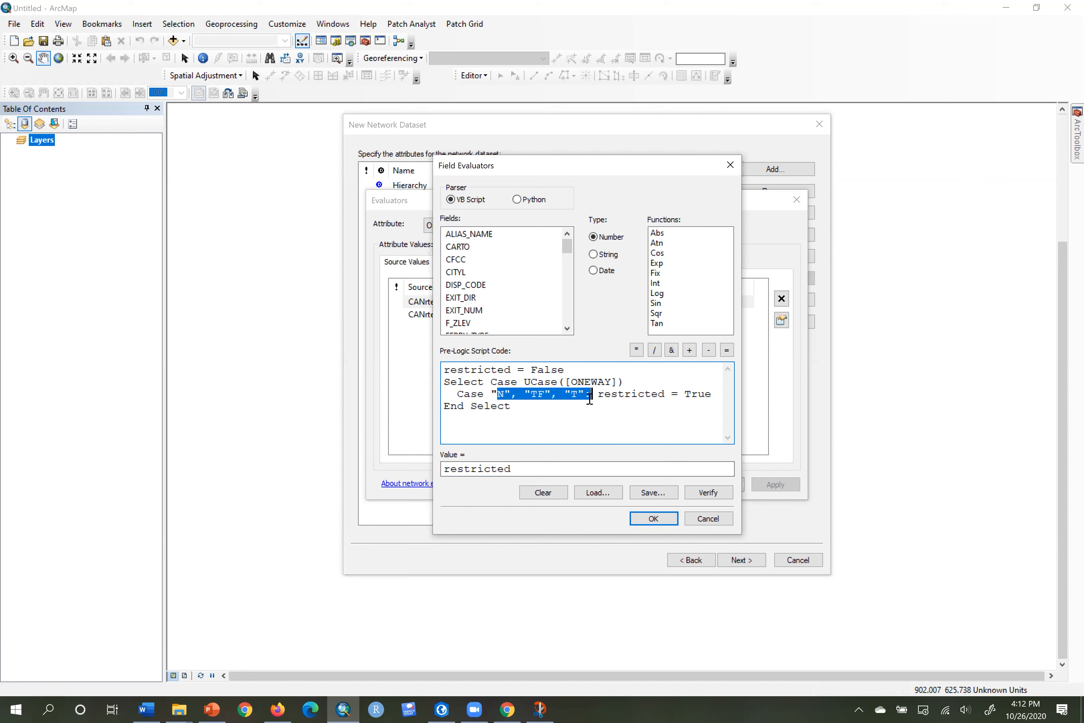
{"action": "left_click_drag", "start_coordinate": [570, 381], "coordinate": [614, 379]}
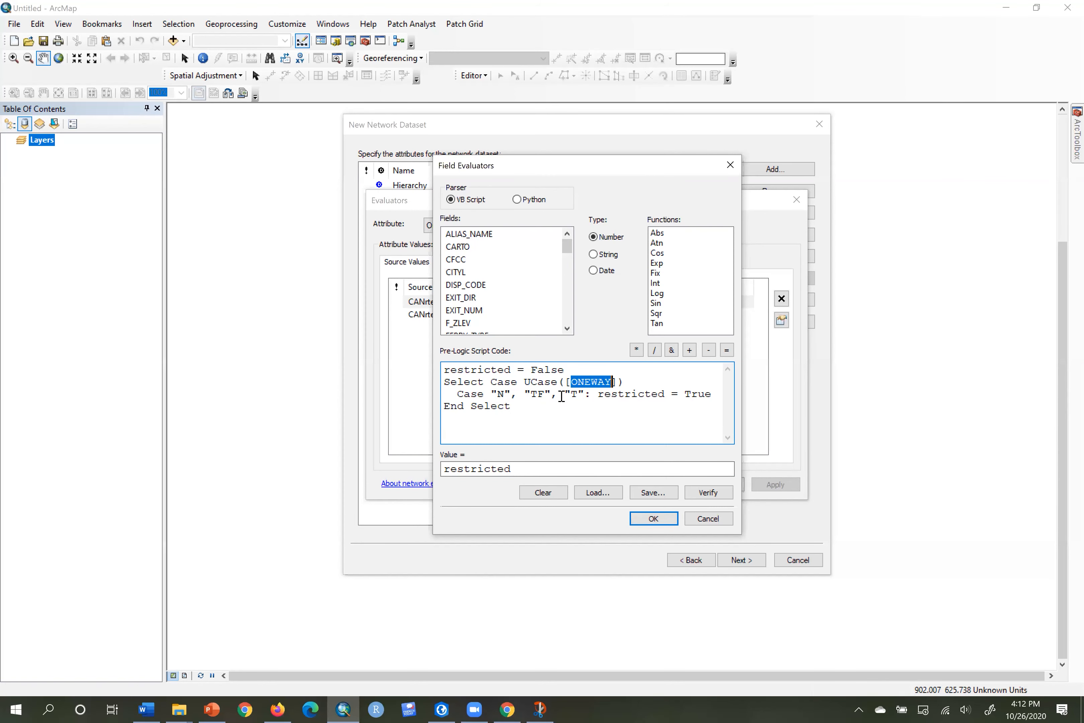
{"action": "left_click", "coordinate": [725, 521]}
{"action": "left_click", "coordinate": [717, 484]}
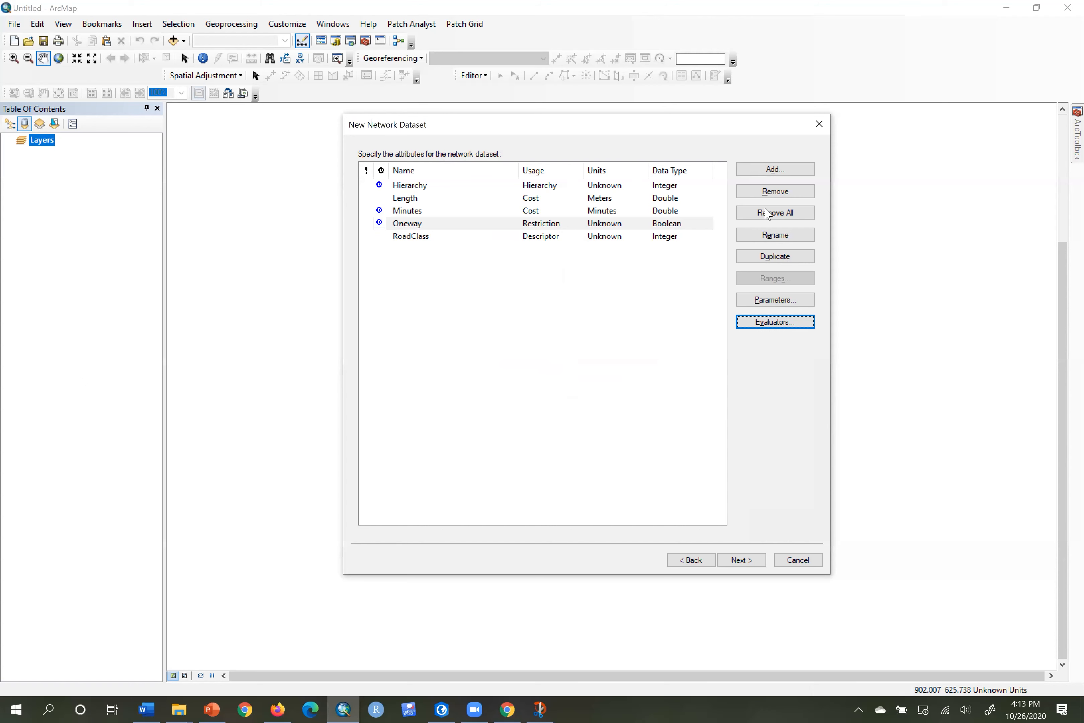
Create the SeedLimit attribute with usage Descriptor, units KPH and data type Double.
{"action": "left_click", "coordinate": [775, 170]}
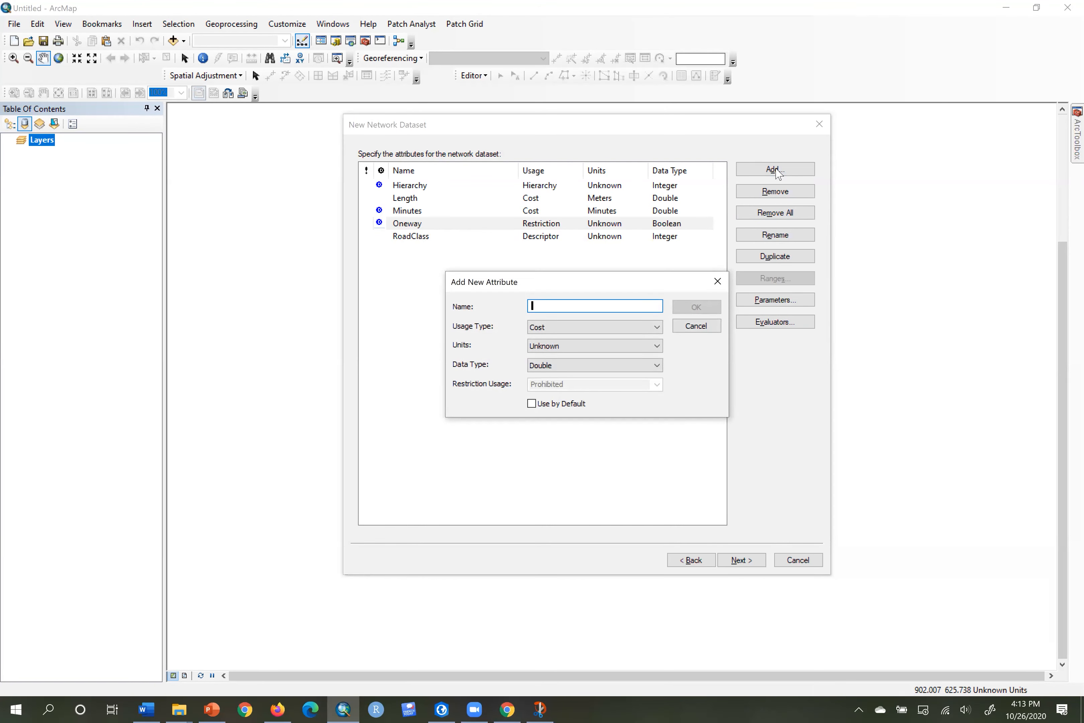
{"action": "type", "text": "SeedLimit"}
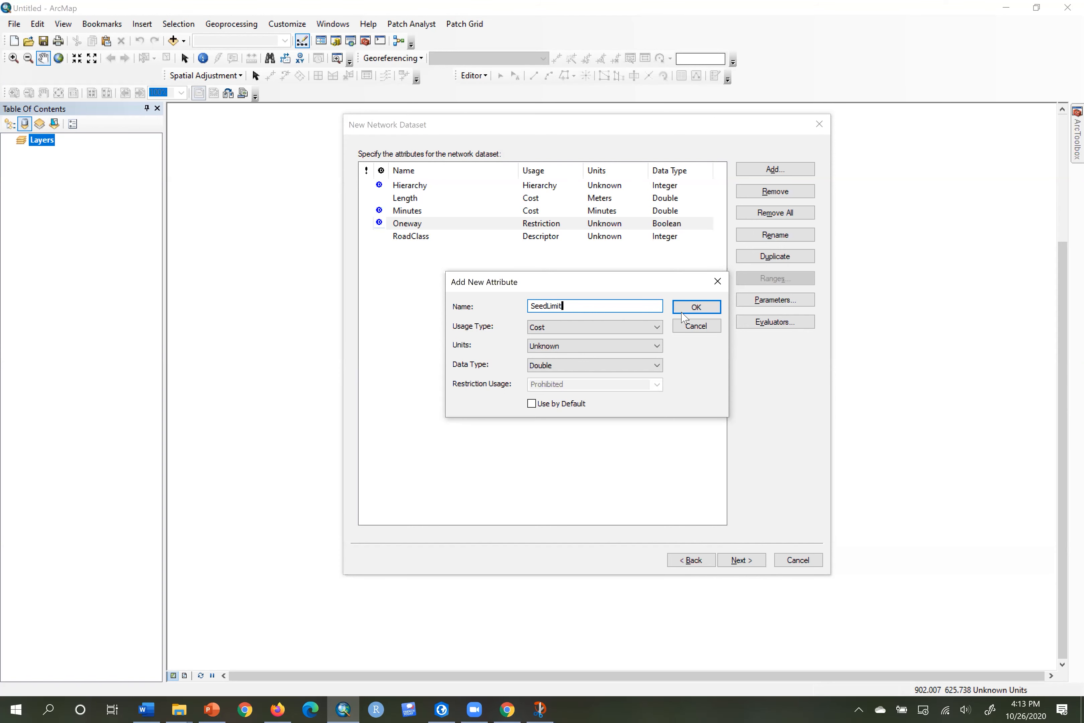
{"action": "left_click", "coordinate": [655, 332]}
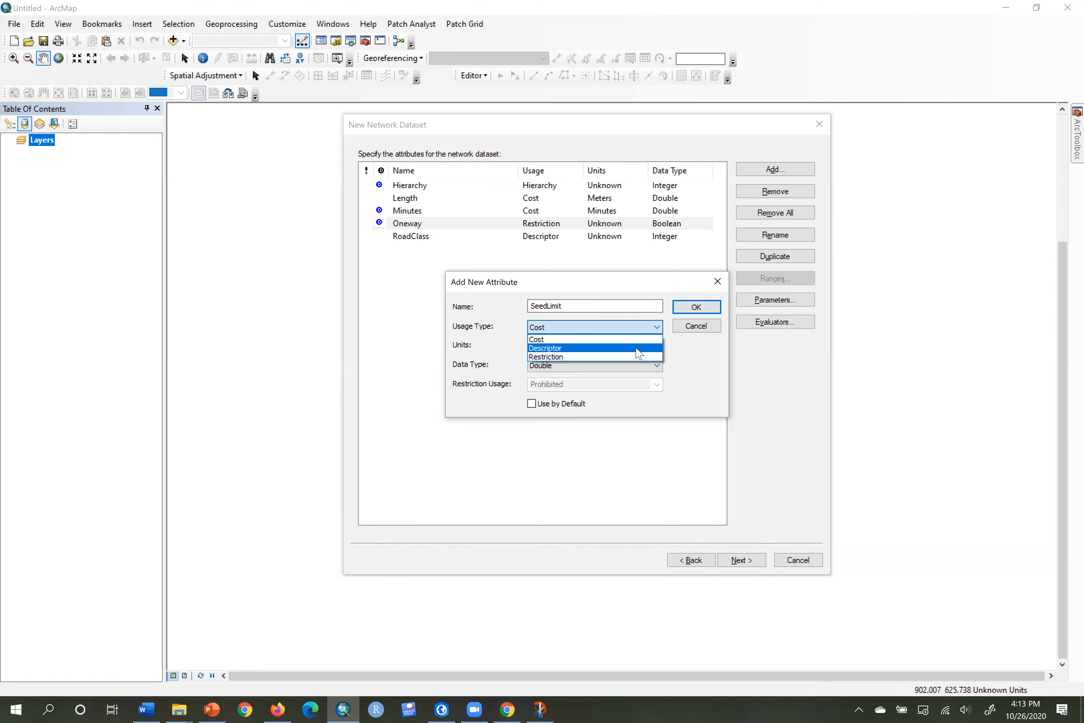
{"action": "left_click", "coordinate": [642, 349]}
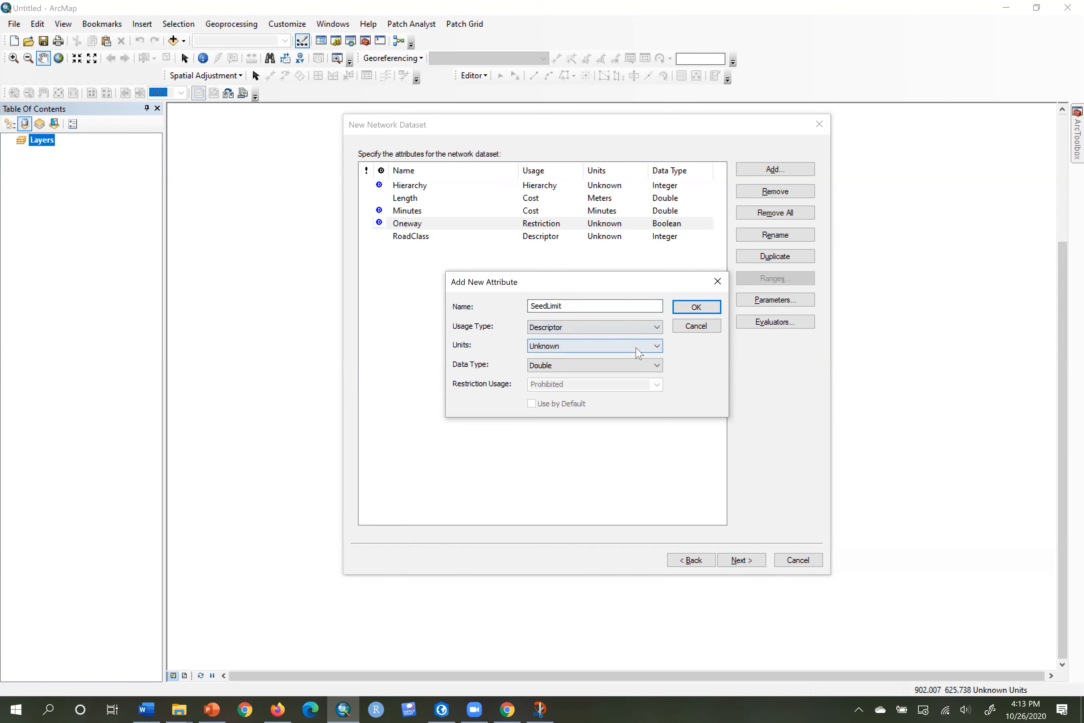
{"action": "left_click", "coordinate": [657, 349]}
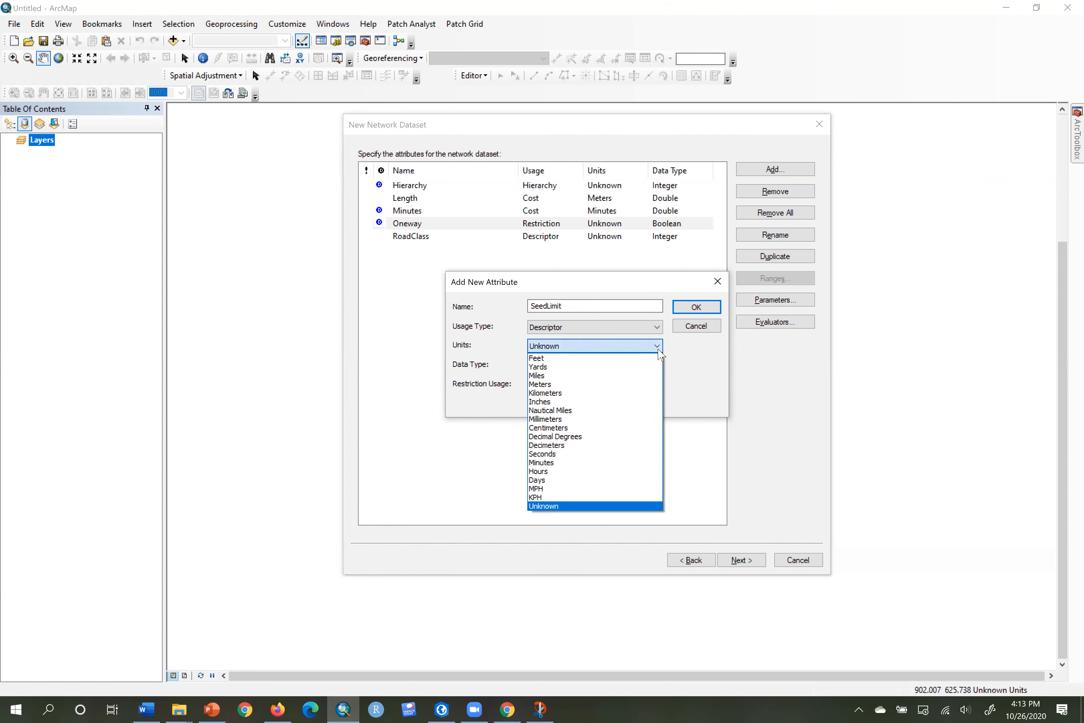
{"action": "left_click", "coordinate": [625, 497]}
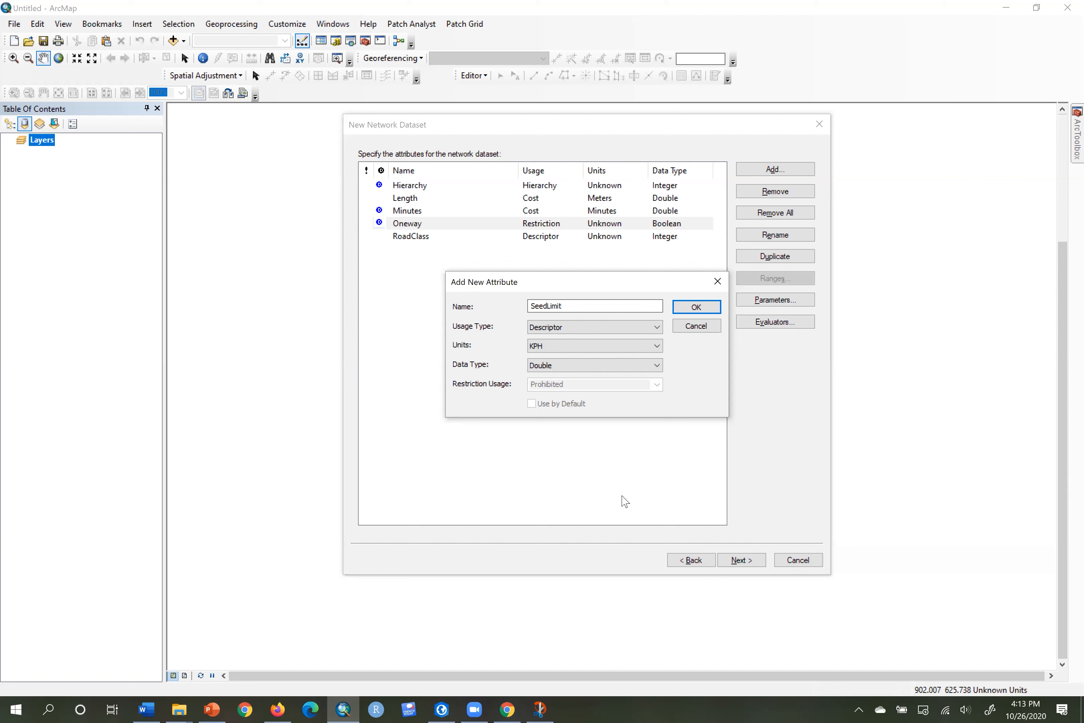
{"action": "left_click", "coordinate": [713, 309]}
Set SeedLimit's From-To and To-From CANrte evaluators to type Field with value SPD_KM.
{"action": "left_click", "coordinate": [788, 323]}
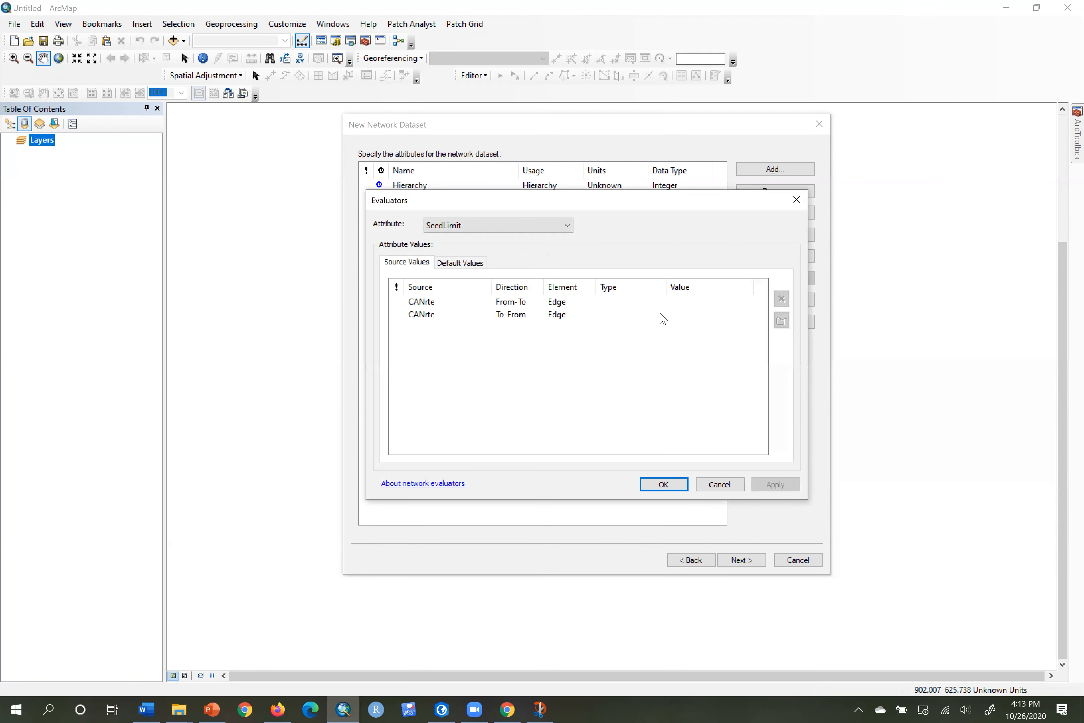
{"action": "left_click", "coordinate": [619, 303]}
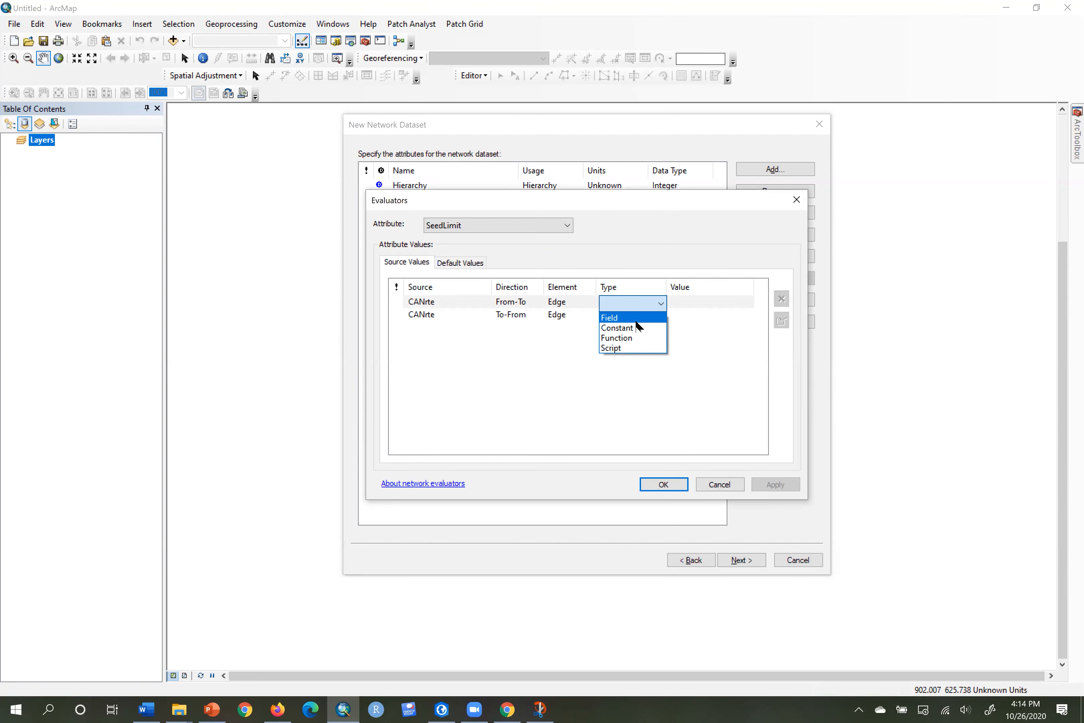
{"action": "left_click", "coordinate": [634, 318]}
{"action": "left_click", "coordinate": [633, 315]}
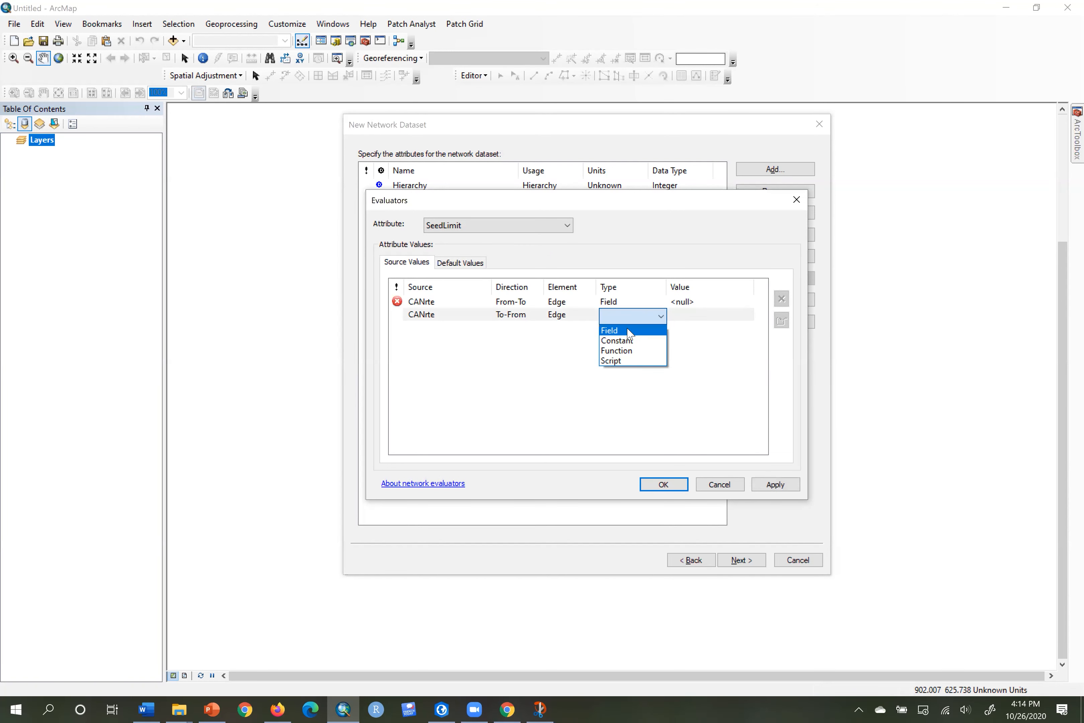
{"action": "left_click", "coordinate": [629, 331]}
{"action": "left_click", "coordinate": [708, 304]}
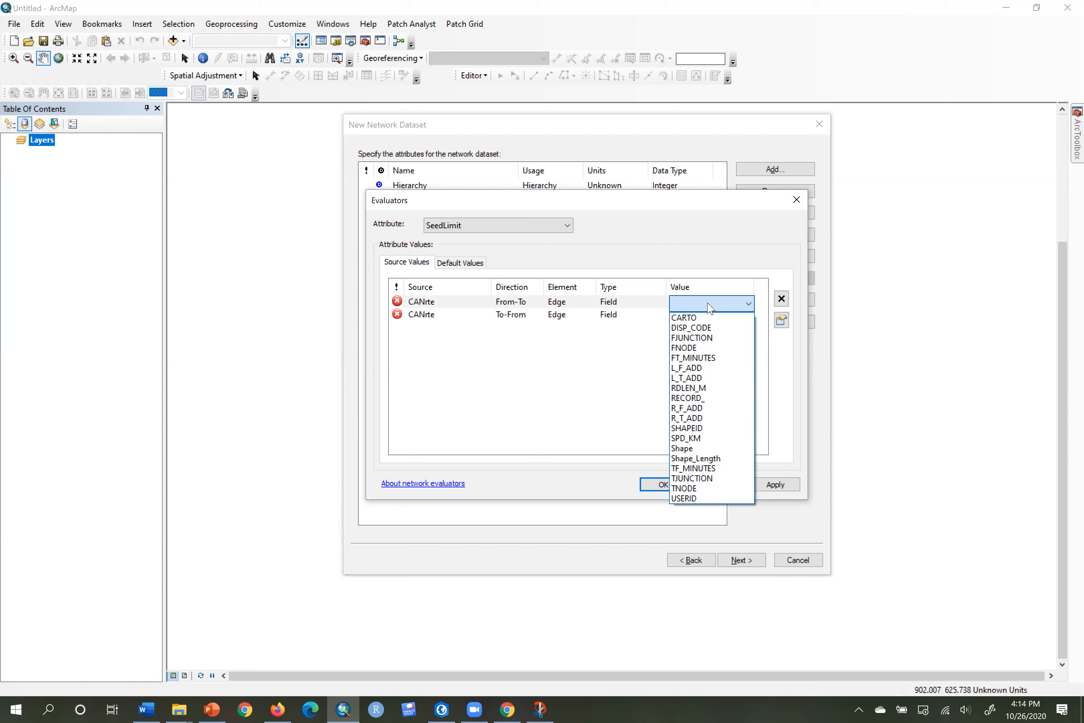
{"action": "left_click", "coordinate": [708, 438]}
{"action": "left_click", "coordinate": [726, 316]}
{"action": "left_click", "coordinate": [725, 317]}
{"action": "left_click", "coordinate": [726, 317]}
{"action": "left_click", "coordinate": [697, 453]}
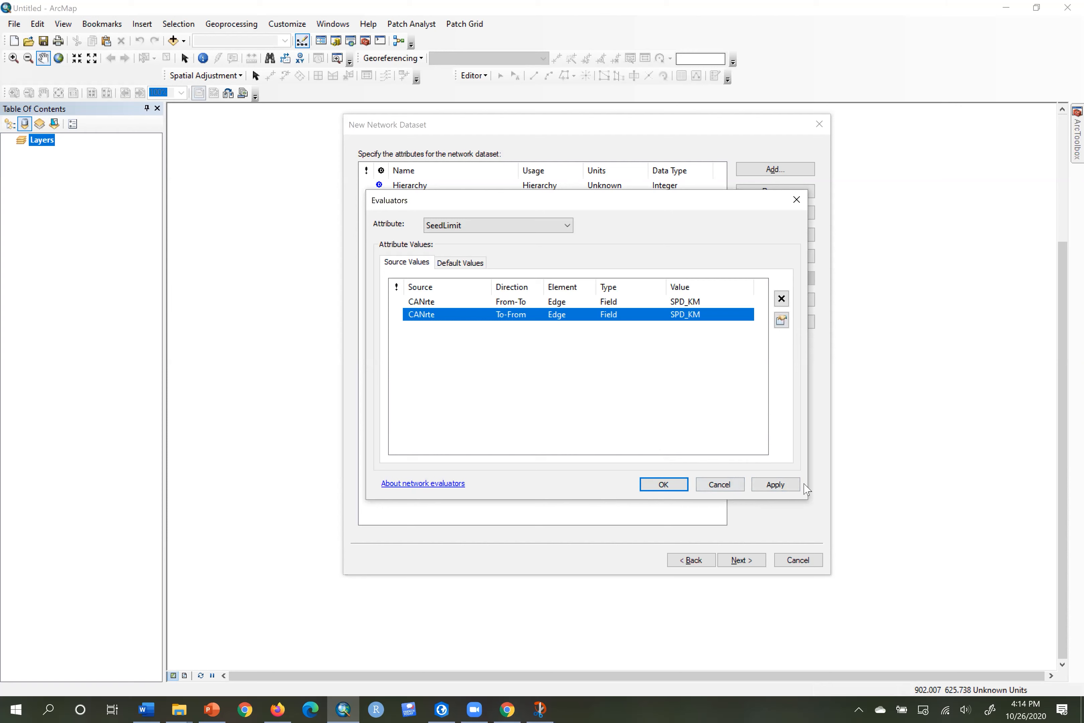
{"action": "left_click", "coordinate": [661, 488]}
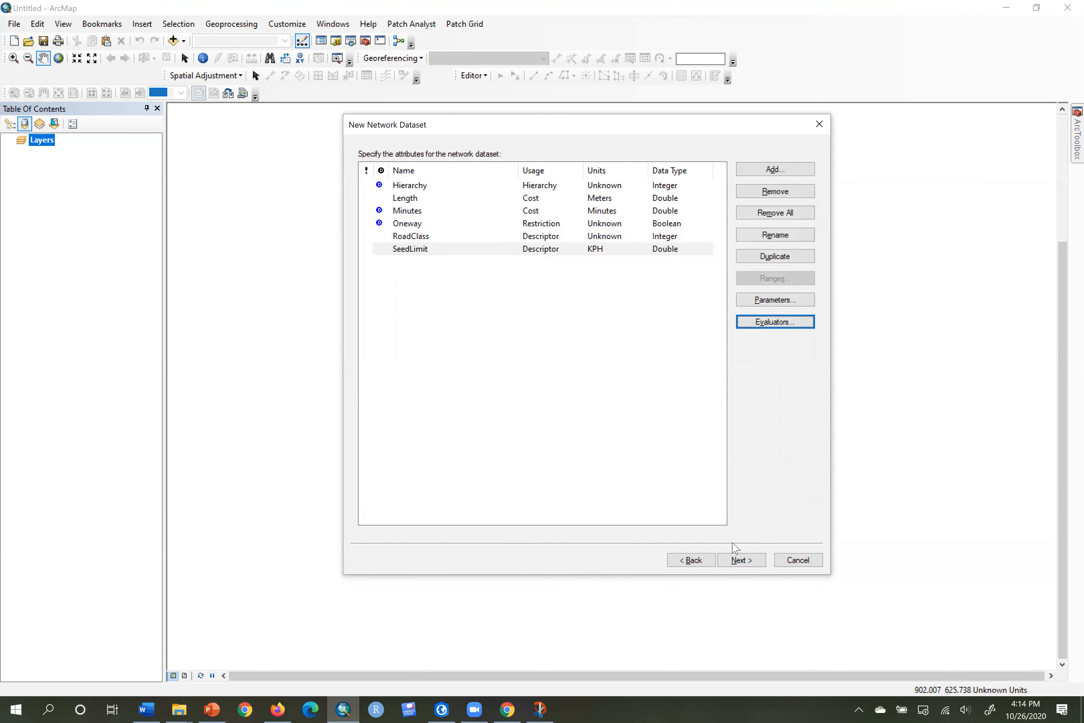
Advance past the attributes and travel mode pages, keeping driving directions set to Yes.
{"action": "left_click", "coordinate": [754, 565]}
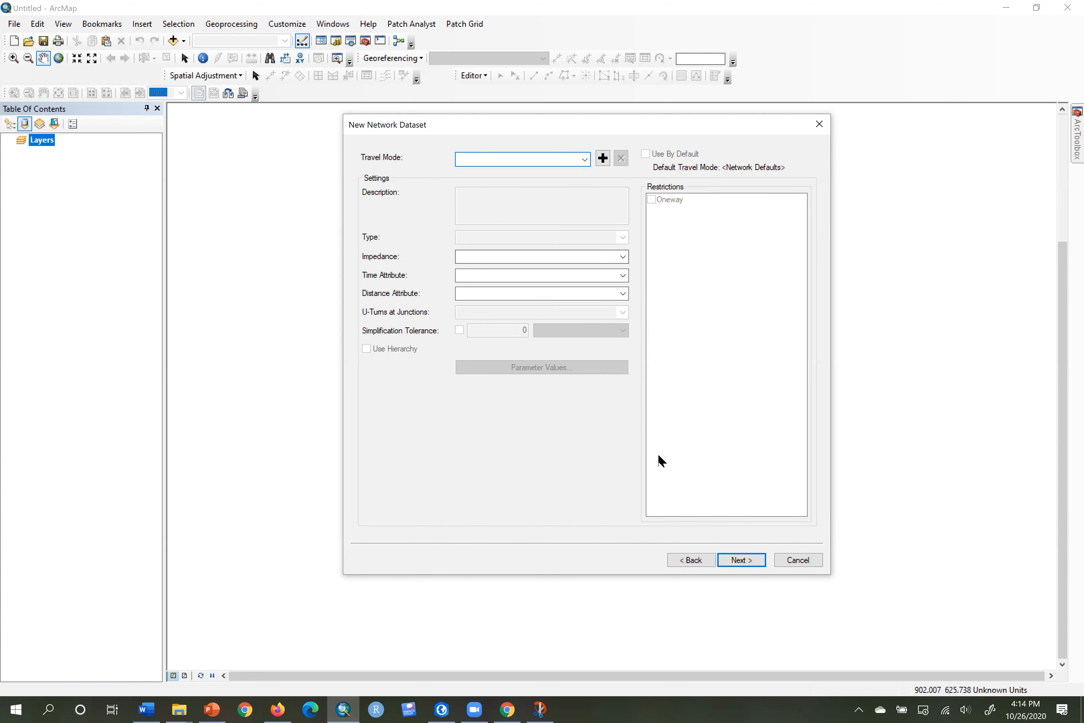
{"action": "left_click", "coordinate": [748, 559]}
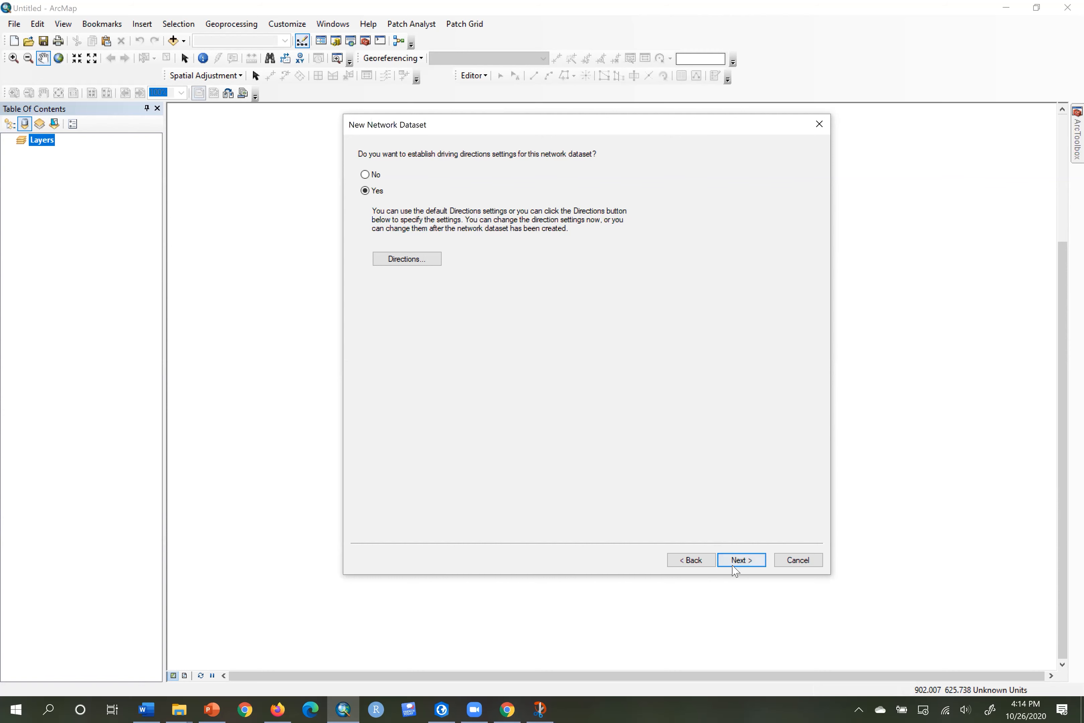
{"action": "left_click", "coordinate": [753, 562]}
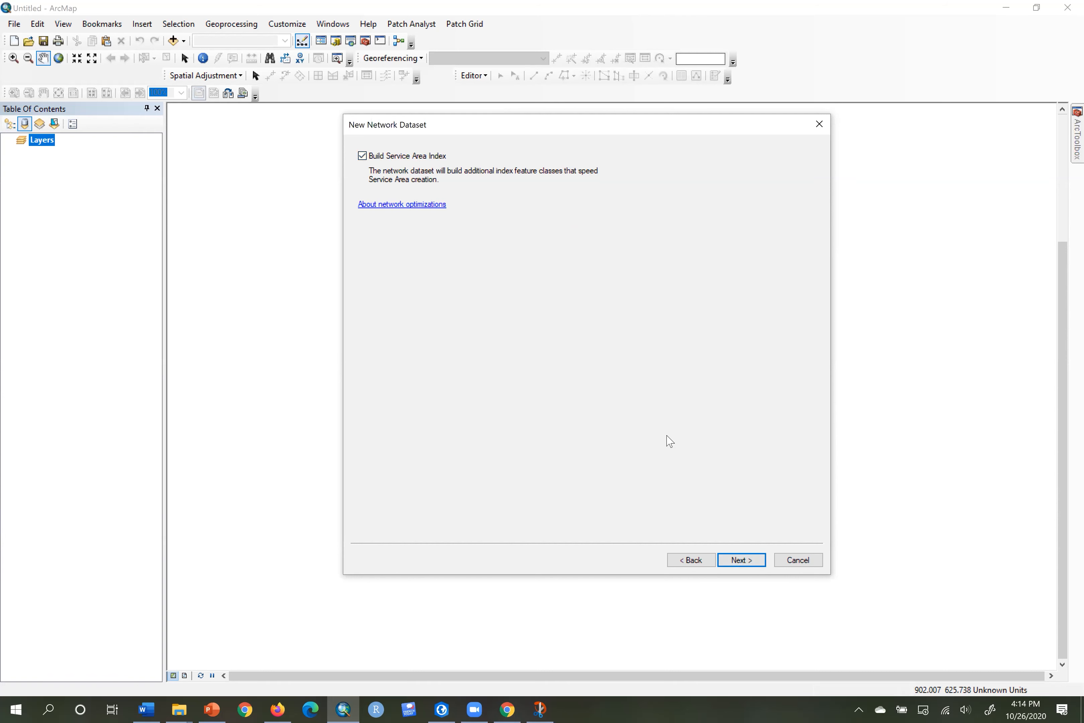
Review the DRIVING_ND settings summary and finish the New Network Dataset wizard.
{"action": "left_click", "coordinate": [742, 559]}
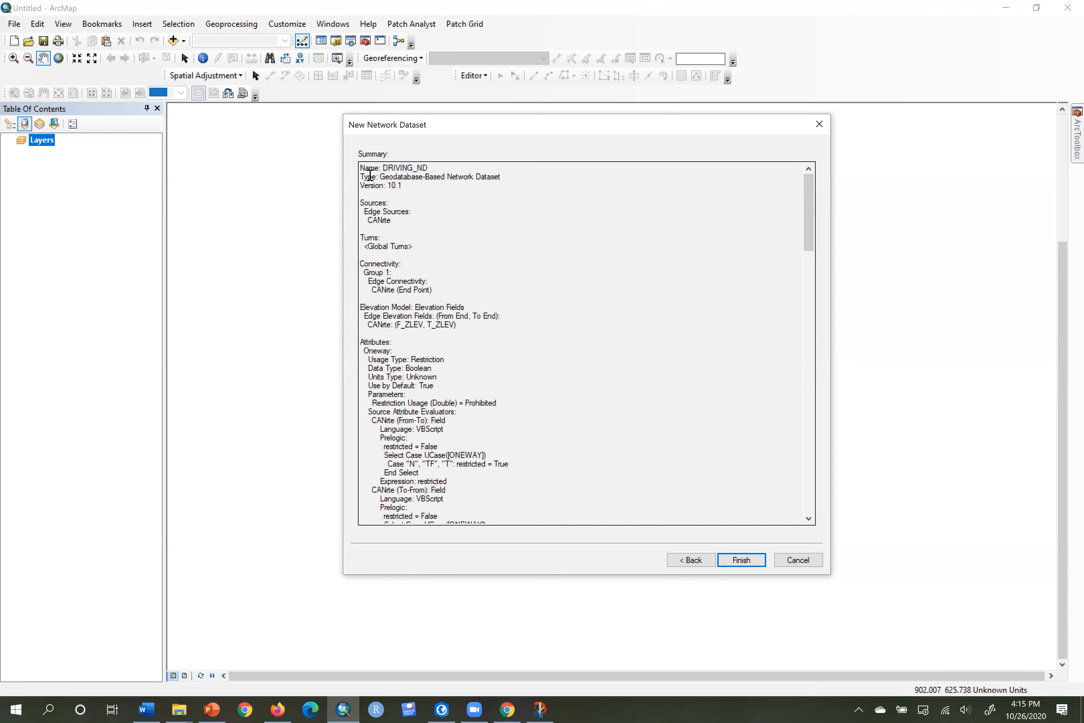
{"action": "left_click_drag", "start_coordinate": [362, 184], "coordinate": [444, 518]}
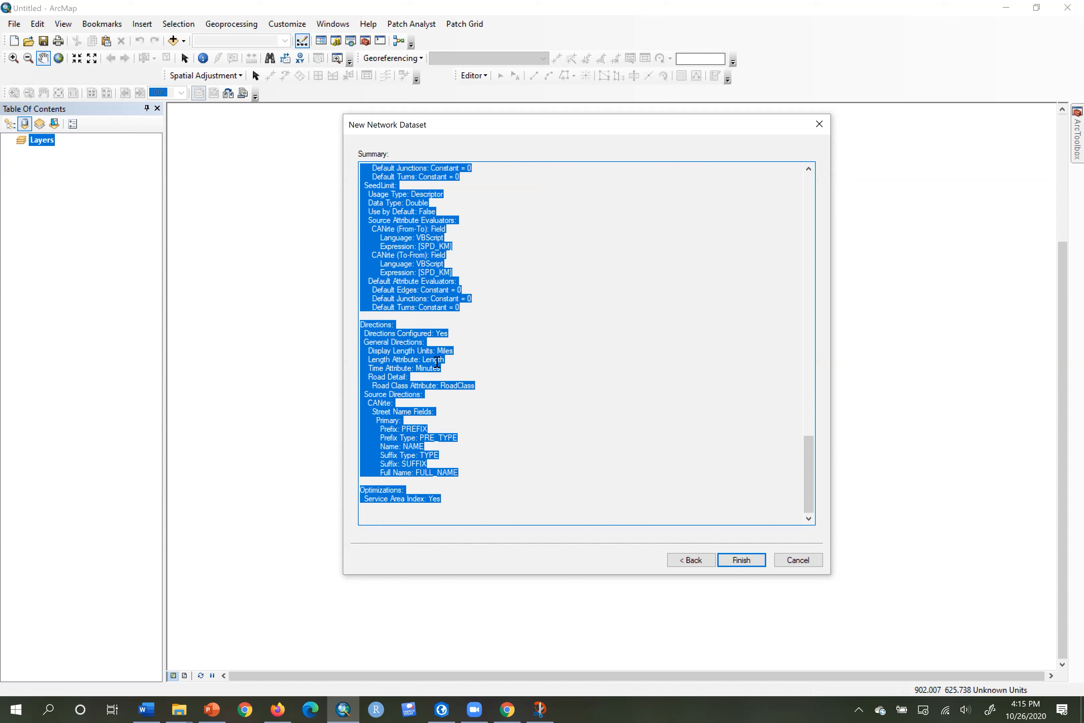
{"action": "left_click", "coordinate": [738, 560]}
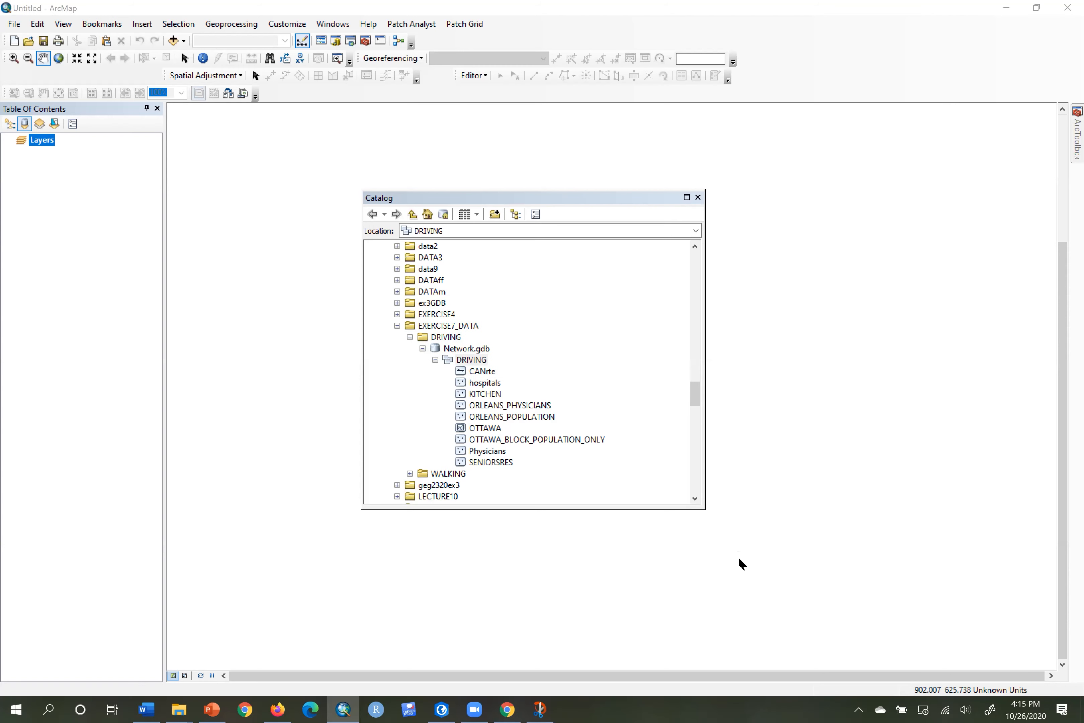
Build DRIVING_ND, add only its network layer to the map, and select it in Catalog.
{"action": "left_click", "coordinate": [593, 400]}
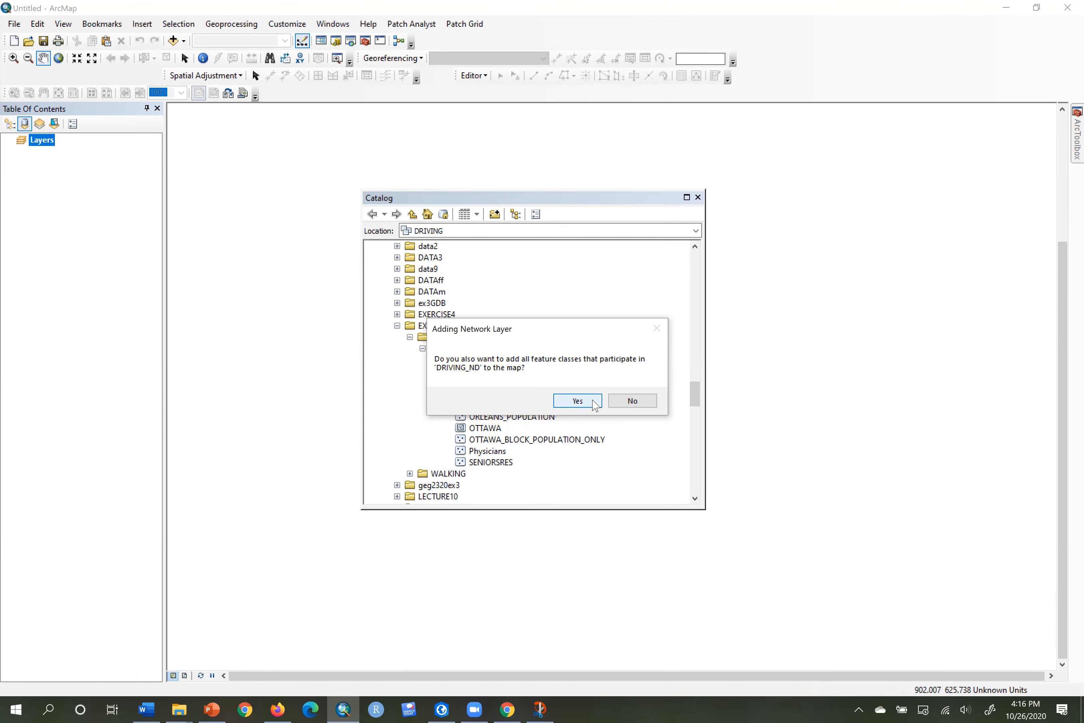
{"action": "left_click", "coordinate": [632, 399]}
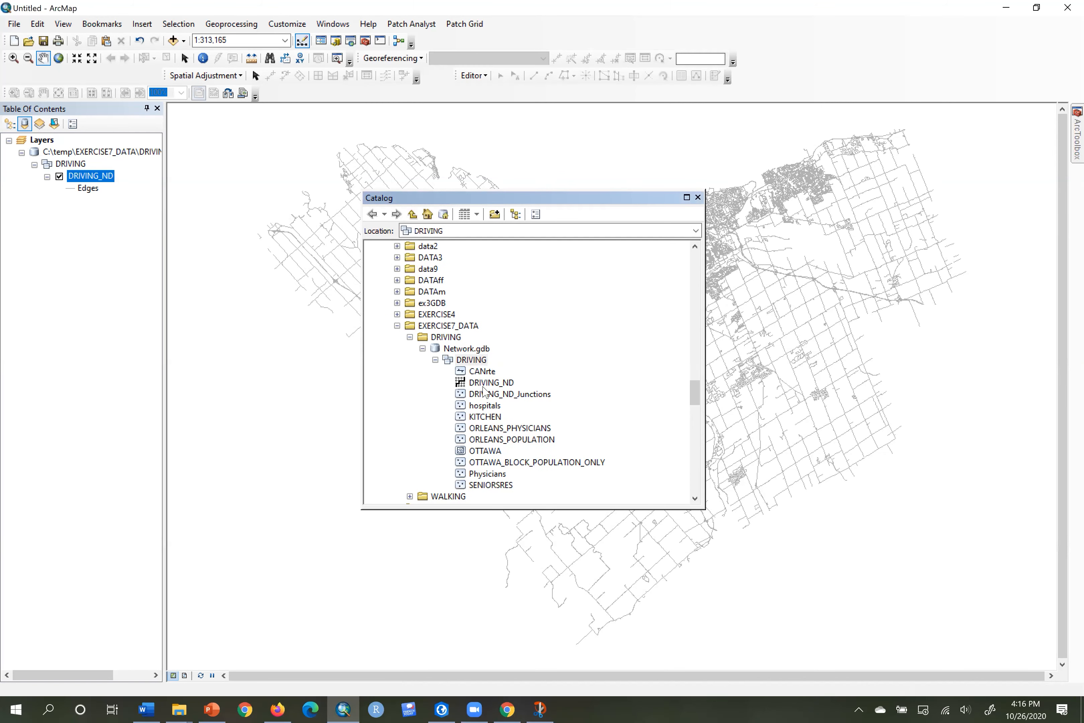
{"action": "left_click", "coordinate": [510, 387]}
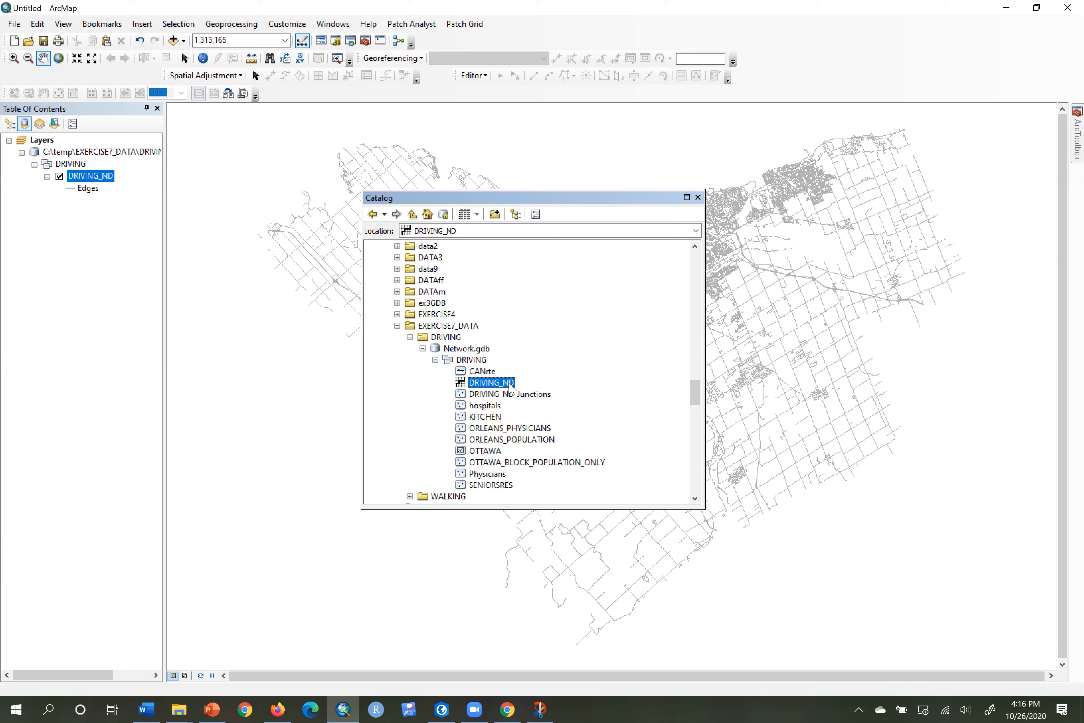